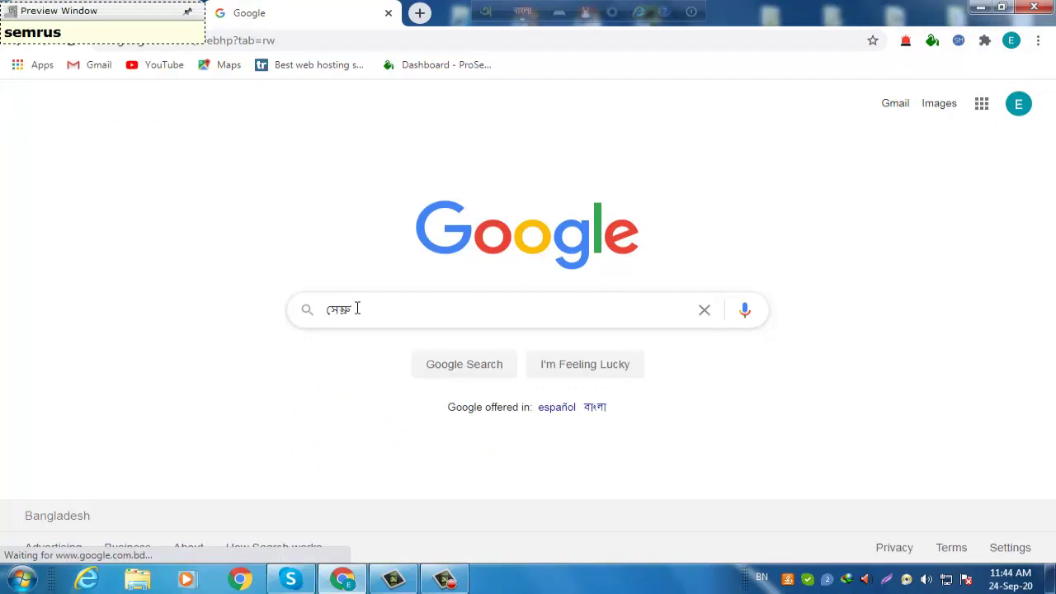
- Search Google for "semrush" in English letters, replacing the query entered in Bengali script
key(Return)
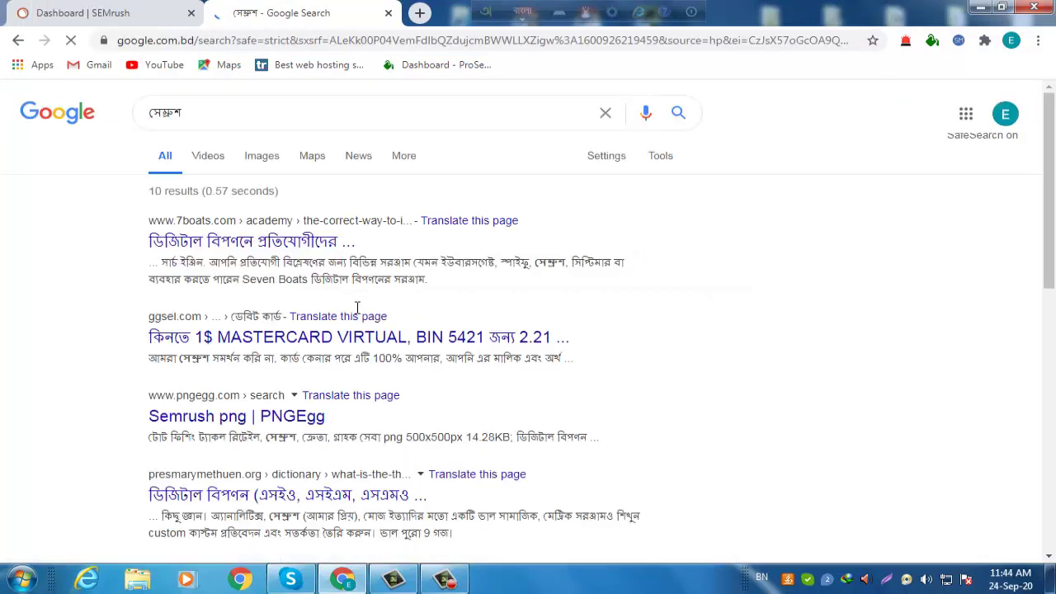
click(522, 13)
click(189, 112)
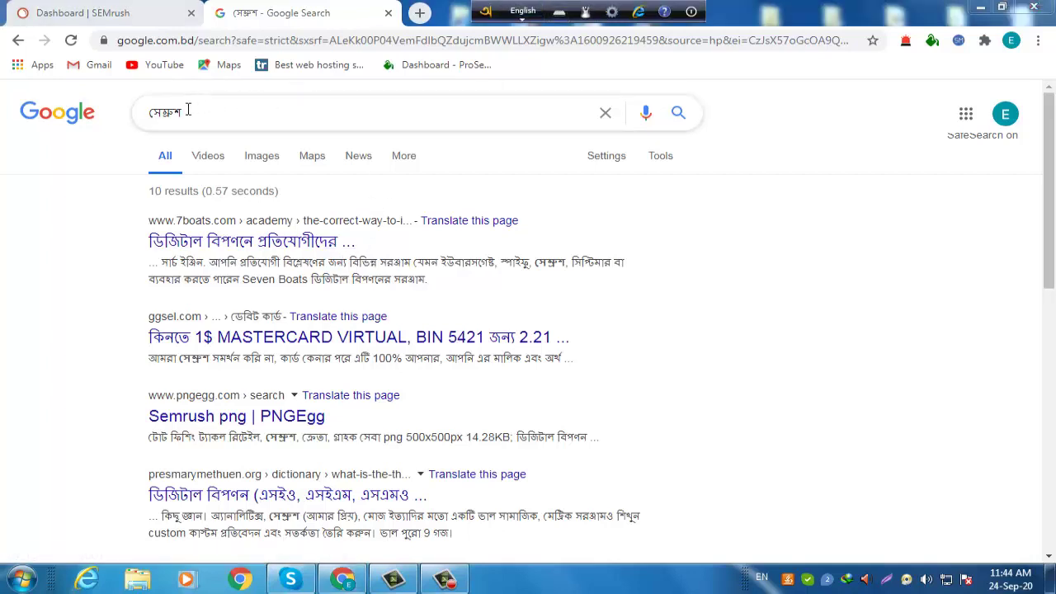
drag(190, 112, 145, 114)
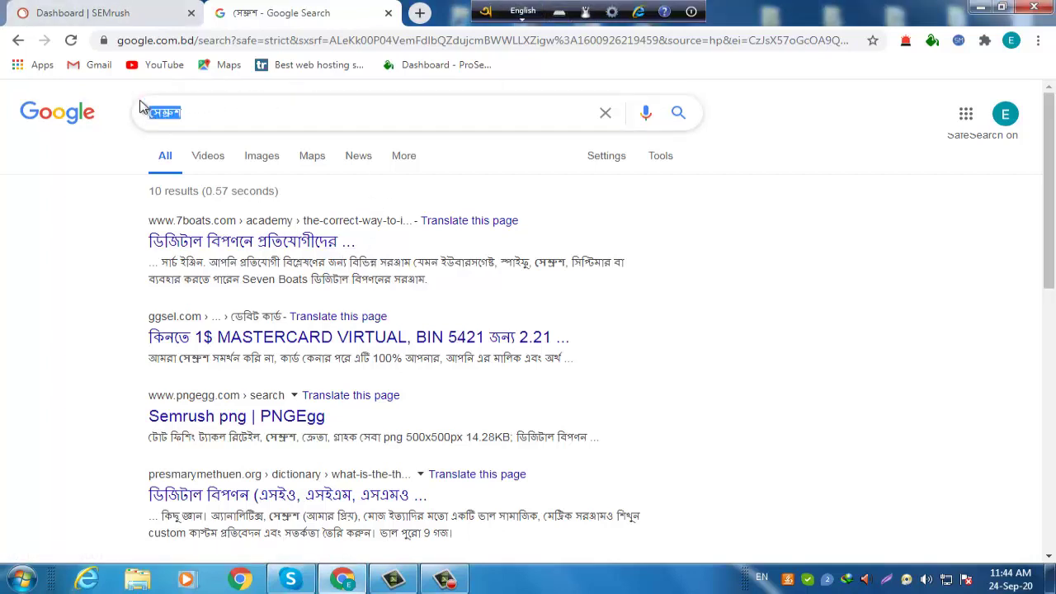
text(semru)
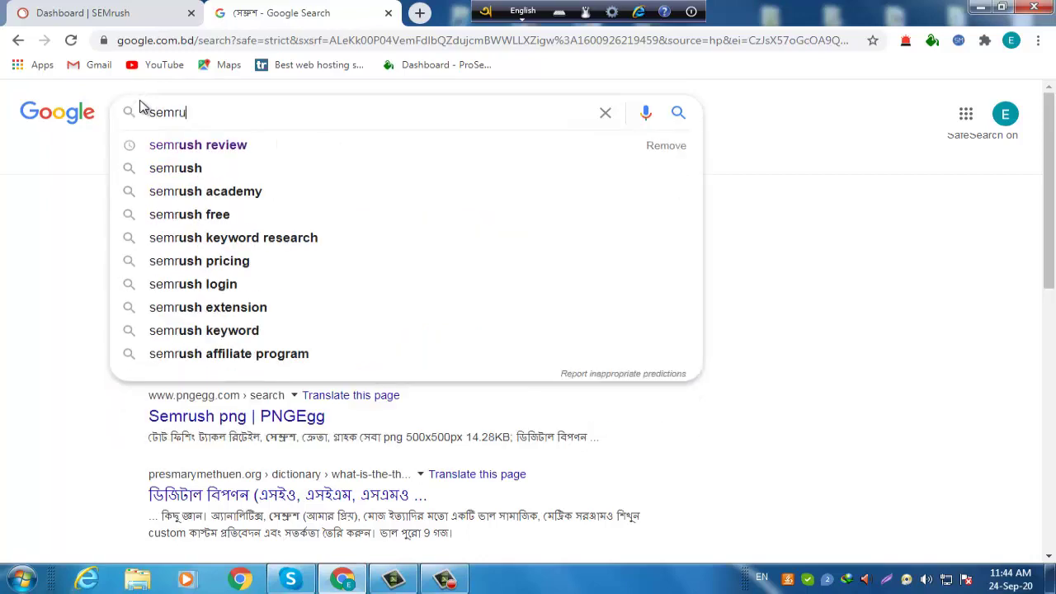
text(sh)
key(Return)
- Return to the SEMrush dashboard, close the search results tab and open the Keyword Magic Tool under Keyword Analytics
key(ctrl+1)
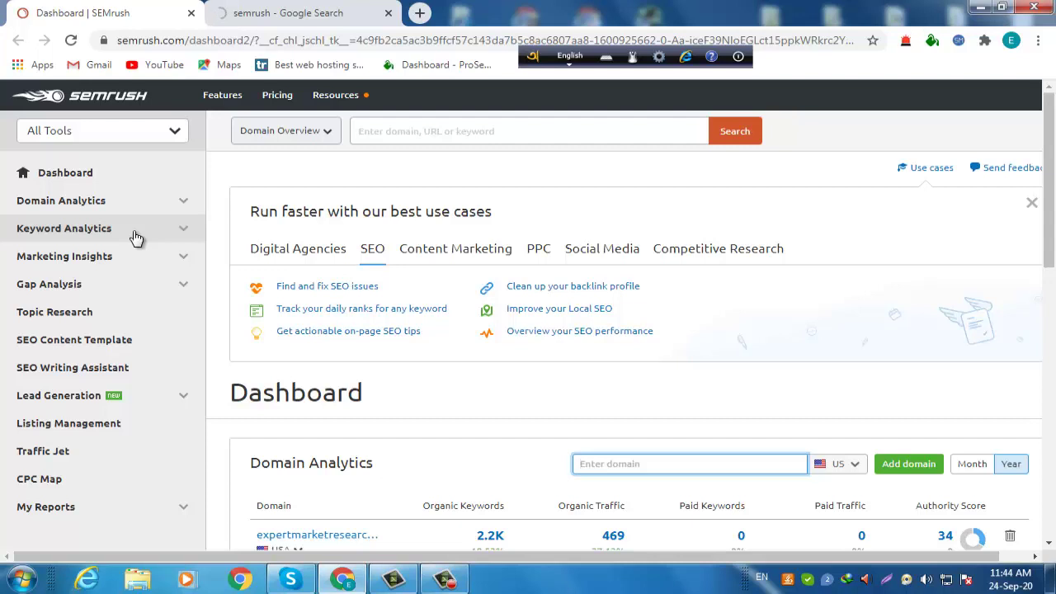
click(136, 237)
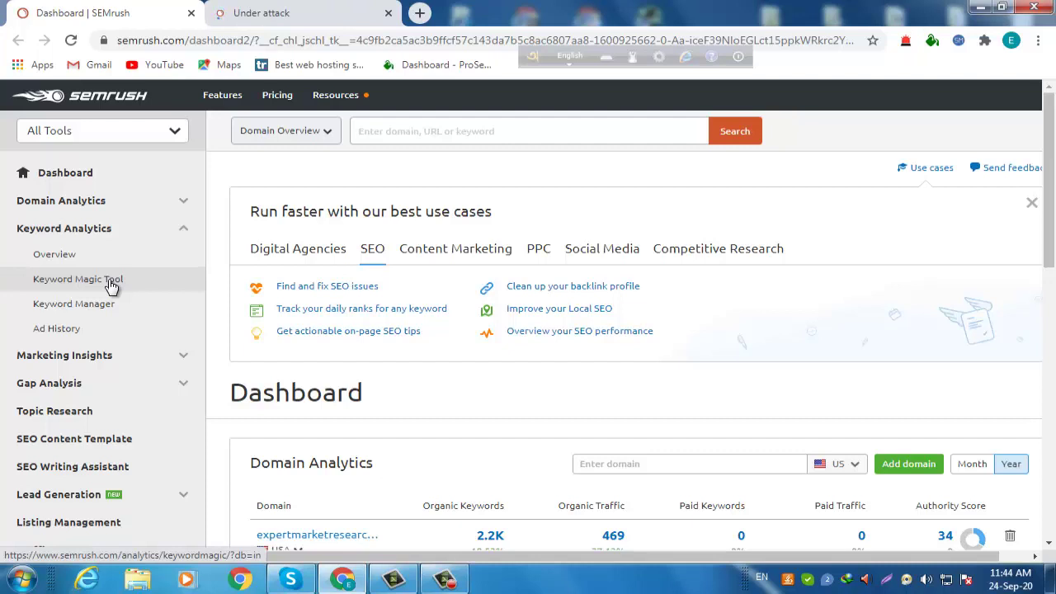
click(388, 14)
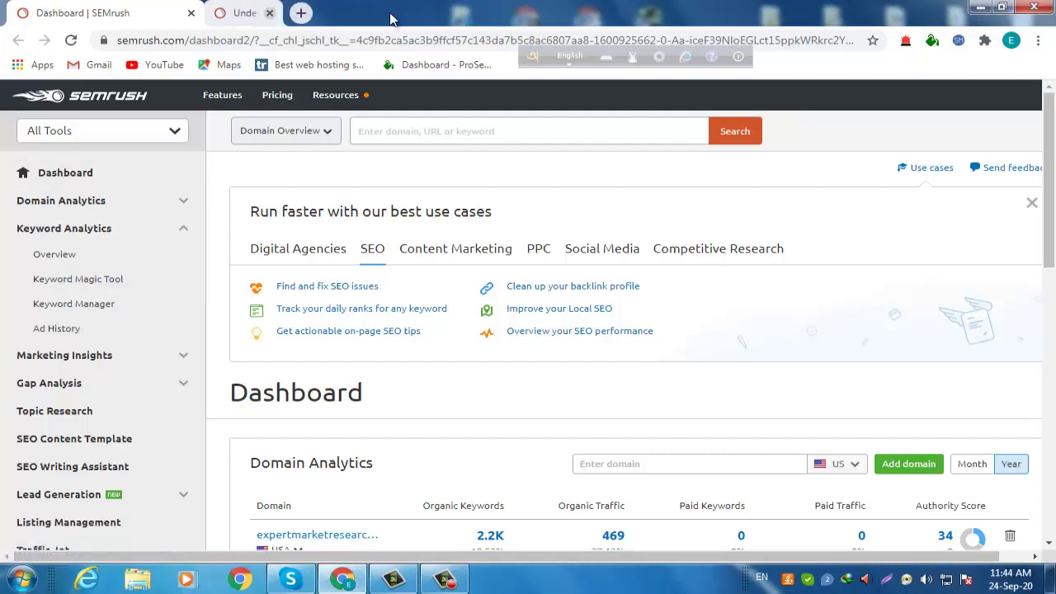
click(92, 285)
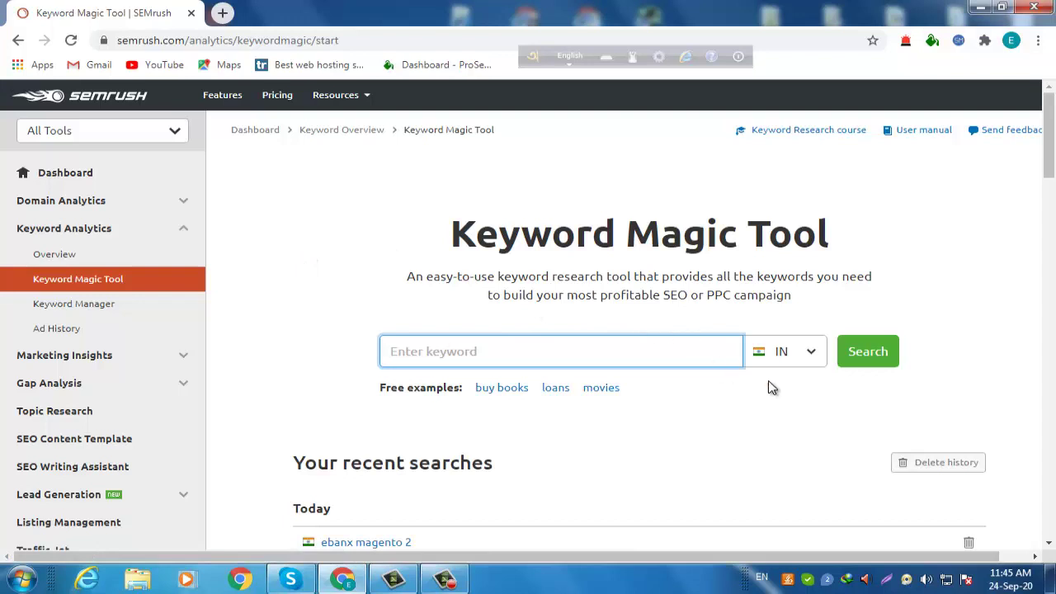
- Search the Keyword Magic Tool for "fishing" in the United States database
click(811, 352)
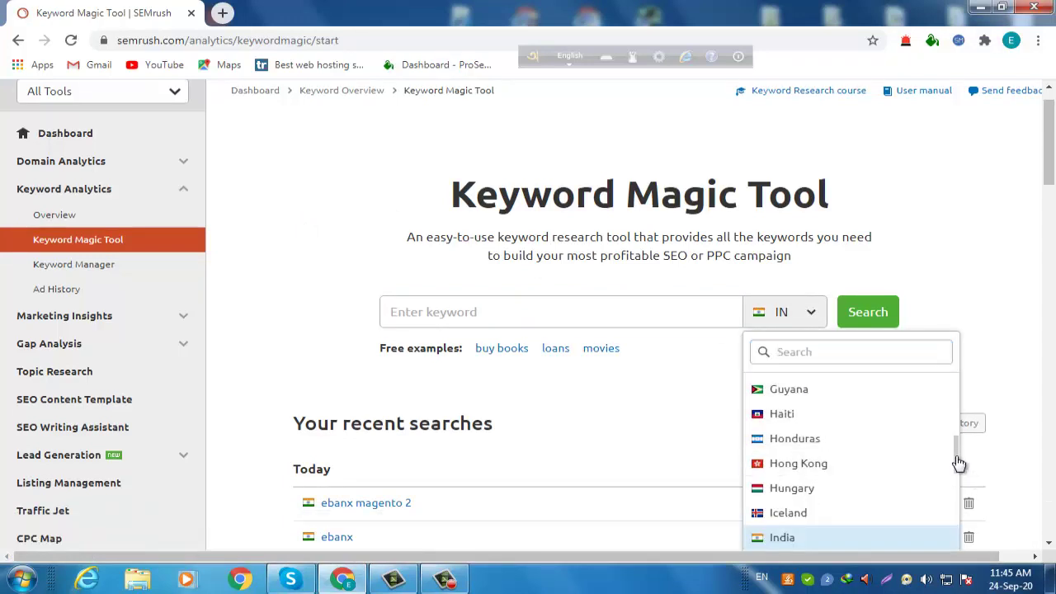
drag(958, 464, 961, 397)
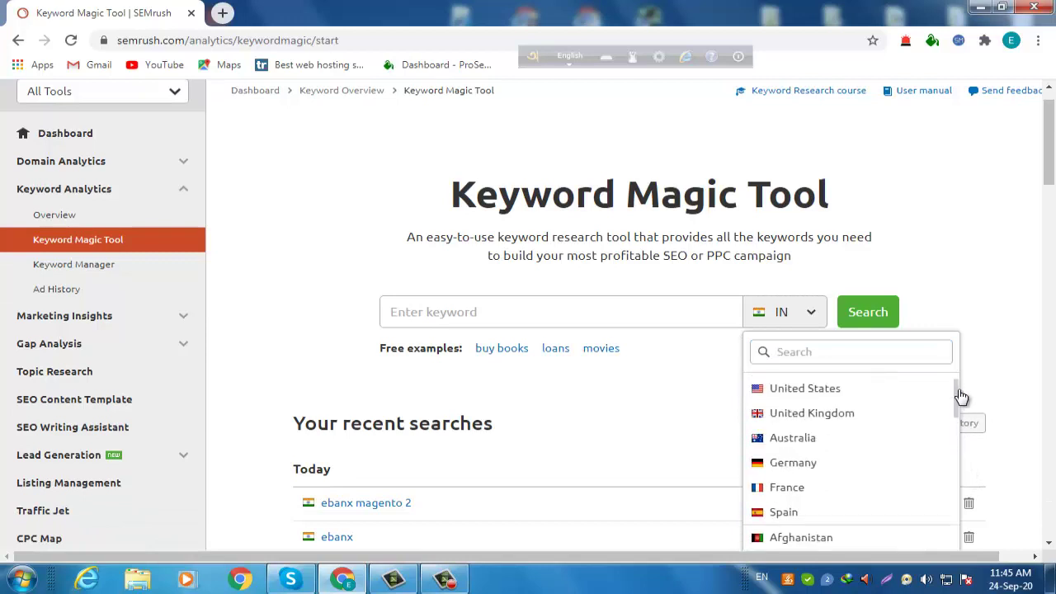
click(825, 389)
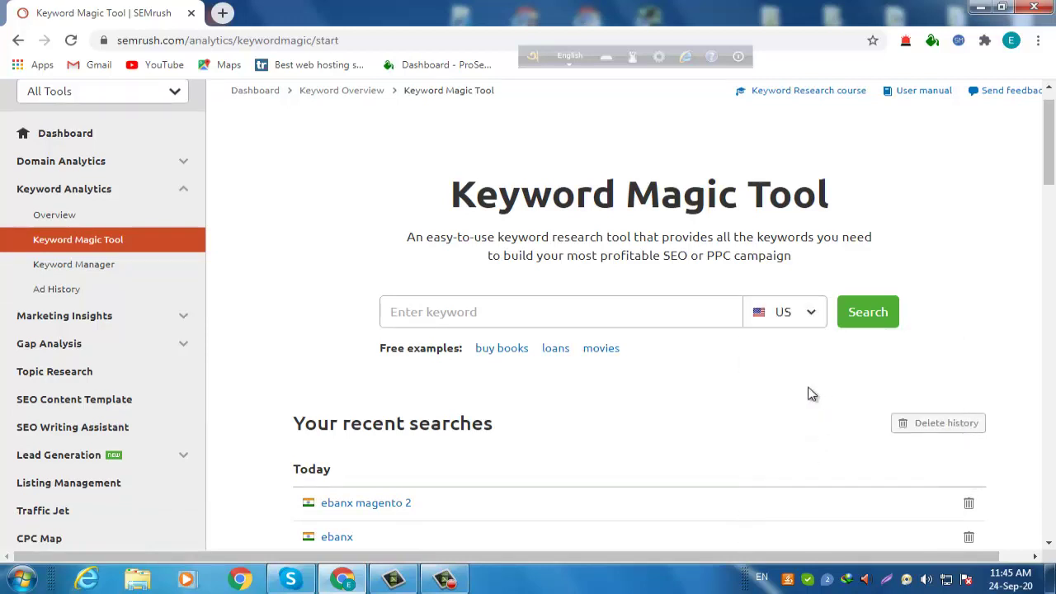
click(448, 312)
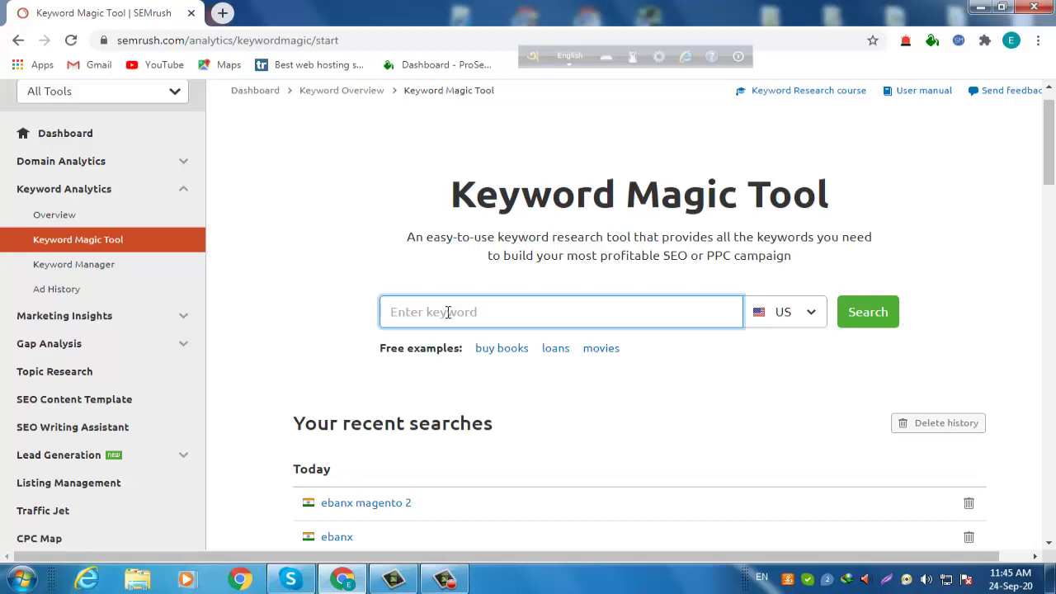
text(f)
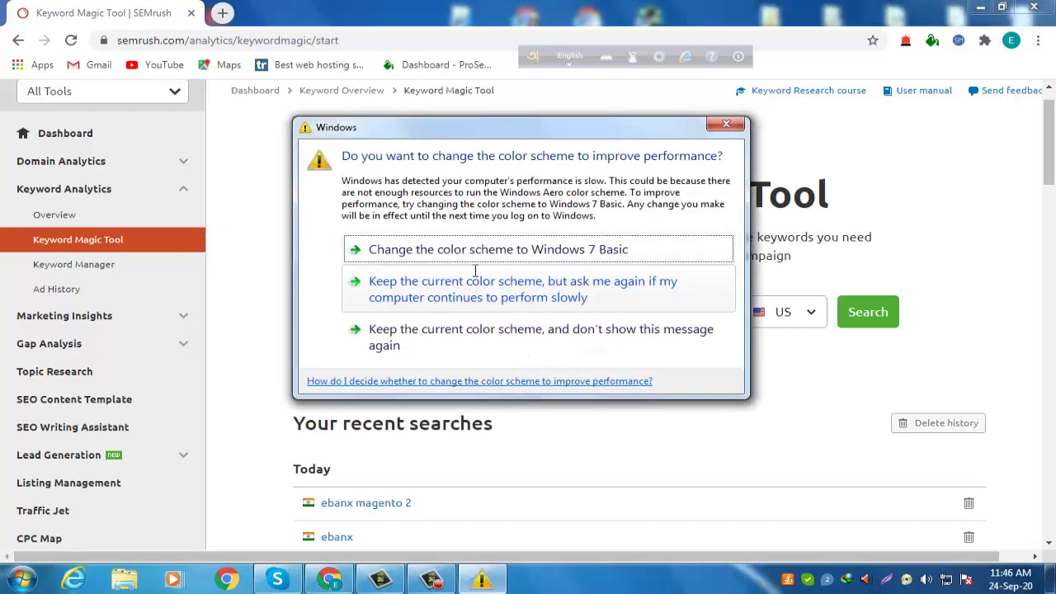
click(721, 128)
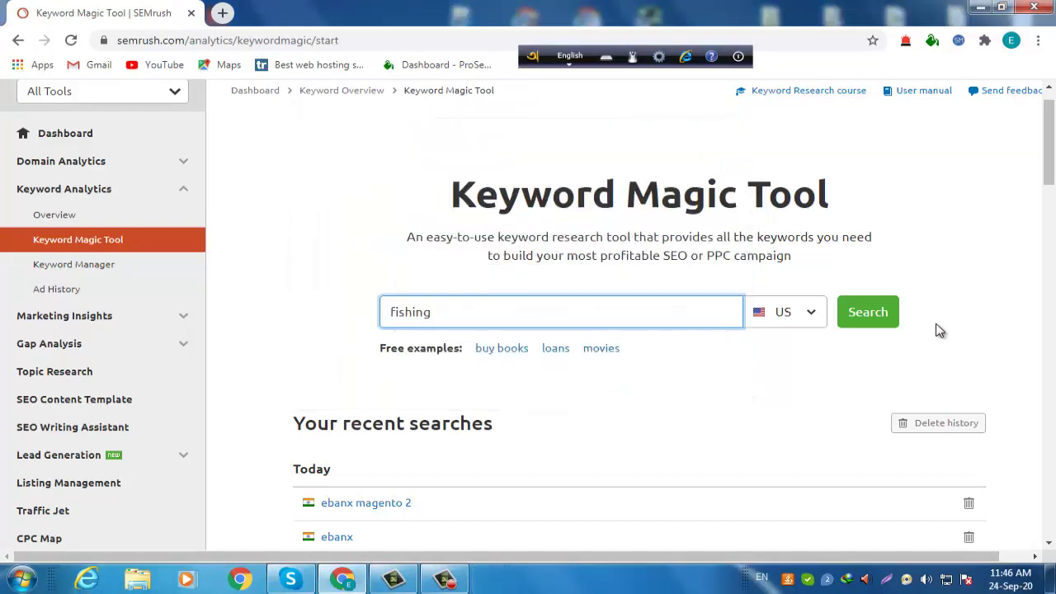
click(881, 315)
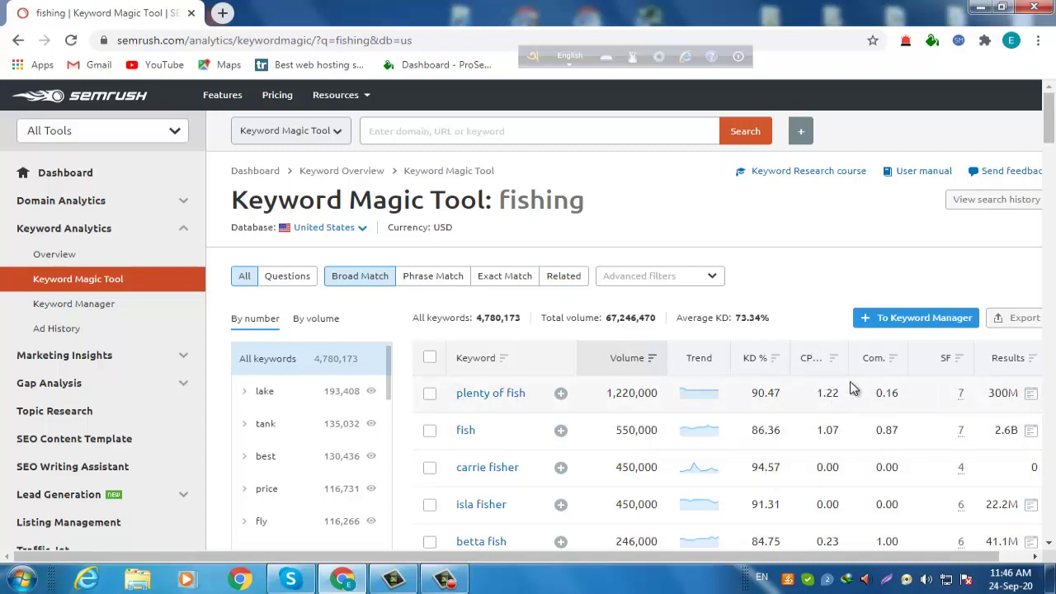
- Open the advanced filters for the fishing keywords and limit the word count to 4 through 8
mouse_move(877, 364)
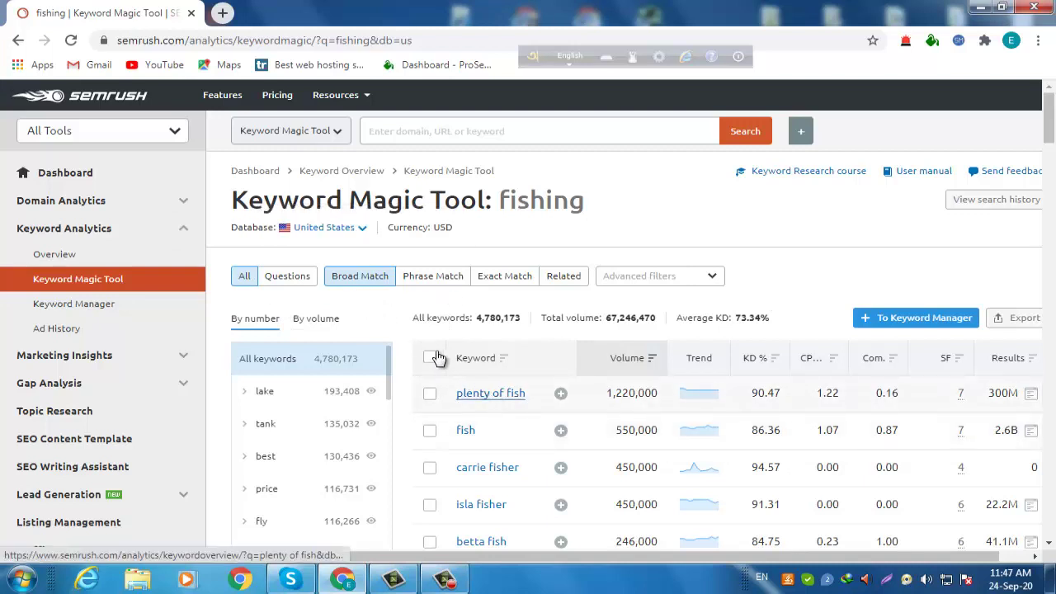
click(712, 280)
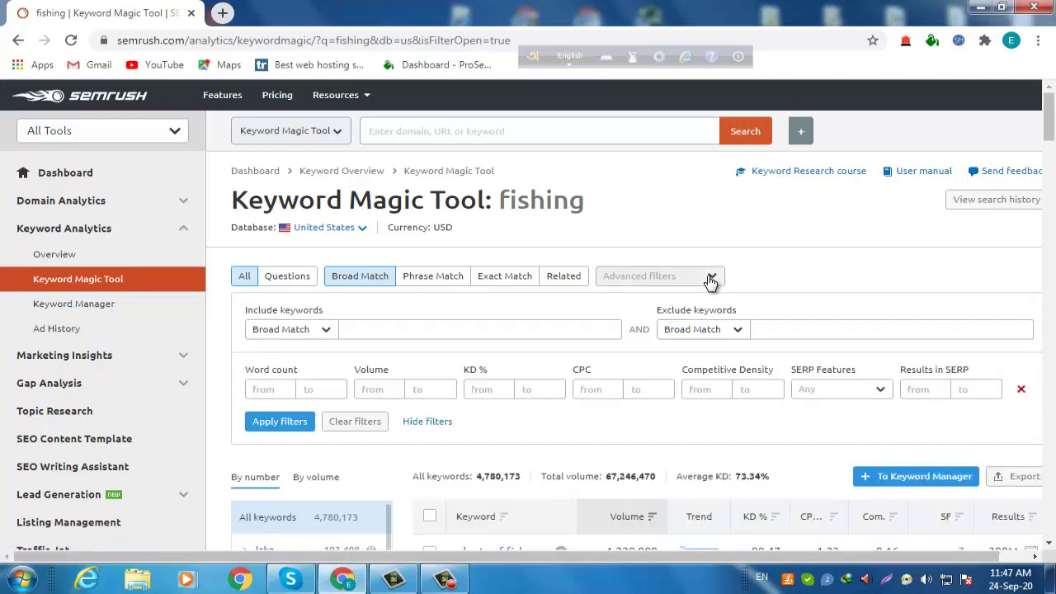
click(710, 280)
click(712, 280)
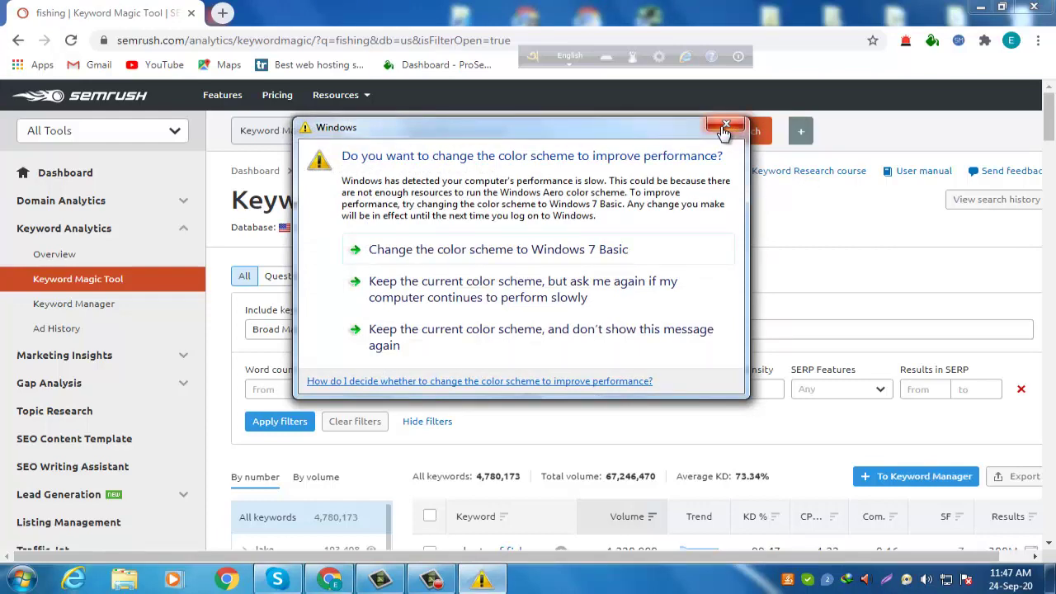
click(726, 126)
click(259, 390)
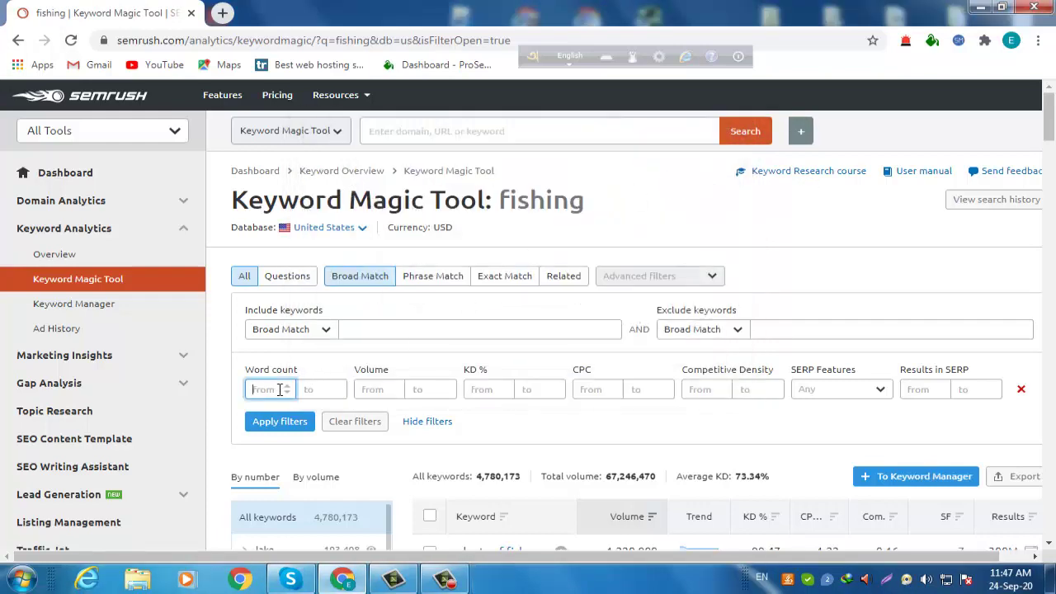
click(326, 388)
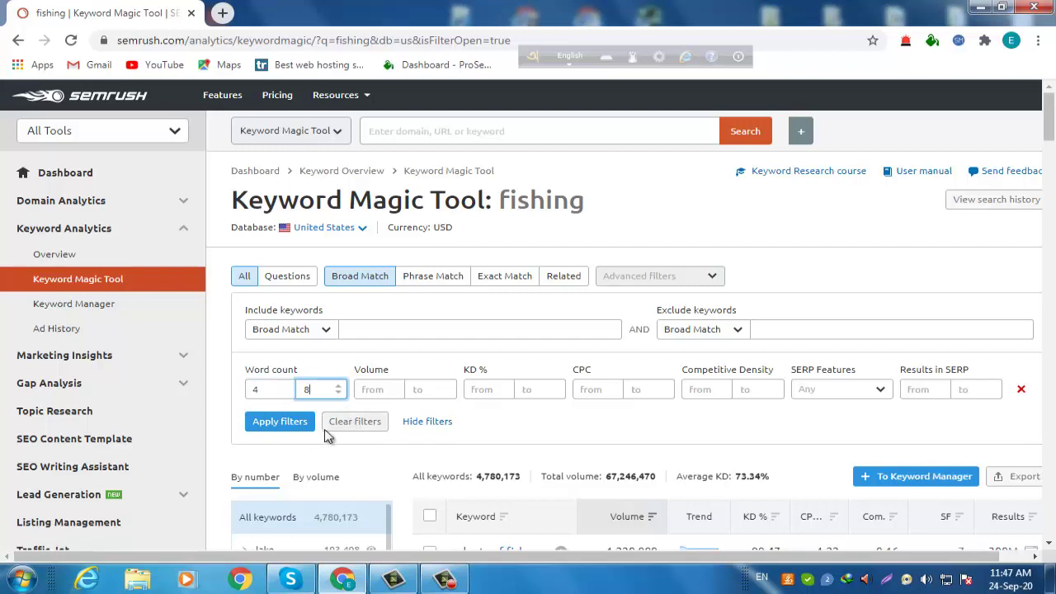
- Set the minimum volume to 500 and the KD % range to 0 through 70, and apply the filters
click(375, 387)
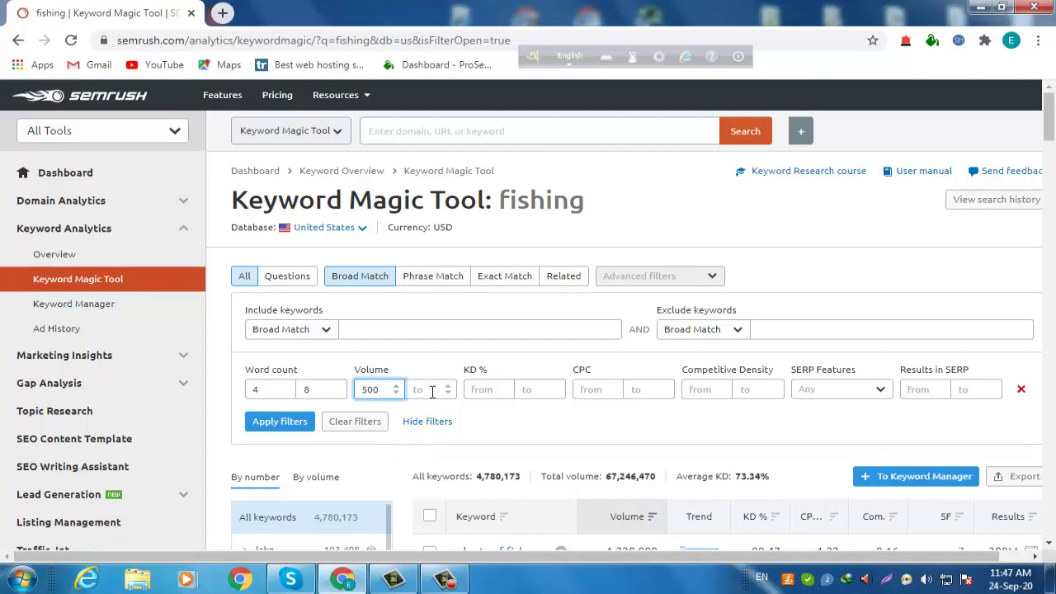
click(483, 387)
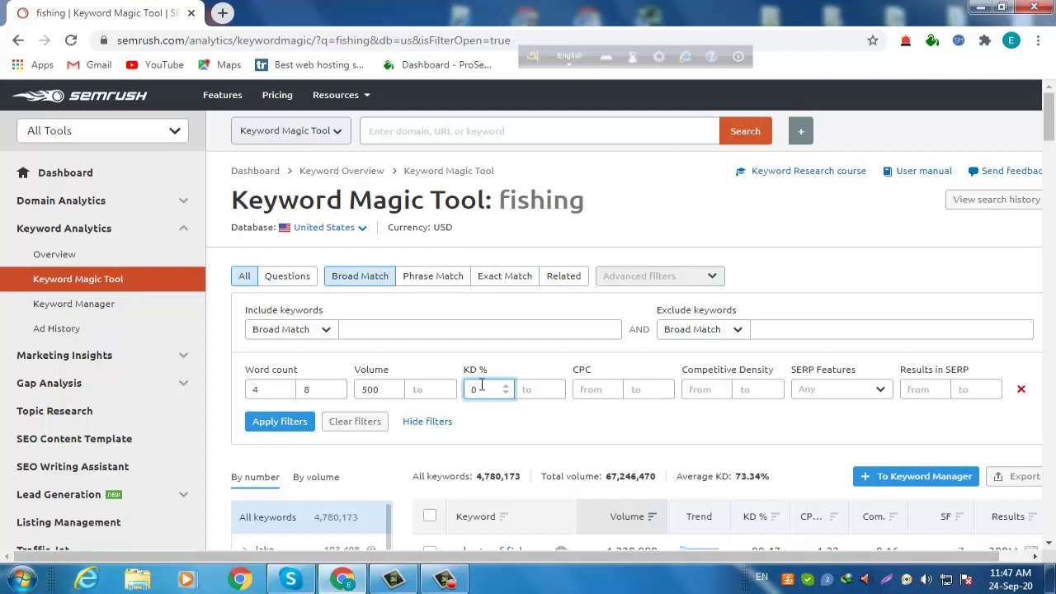
click(529, 391)
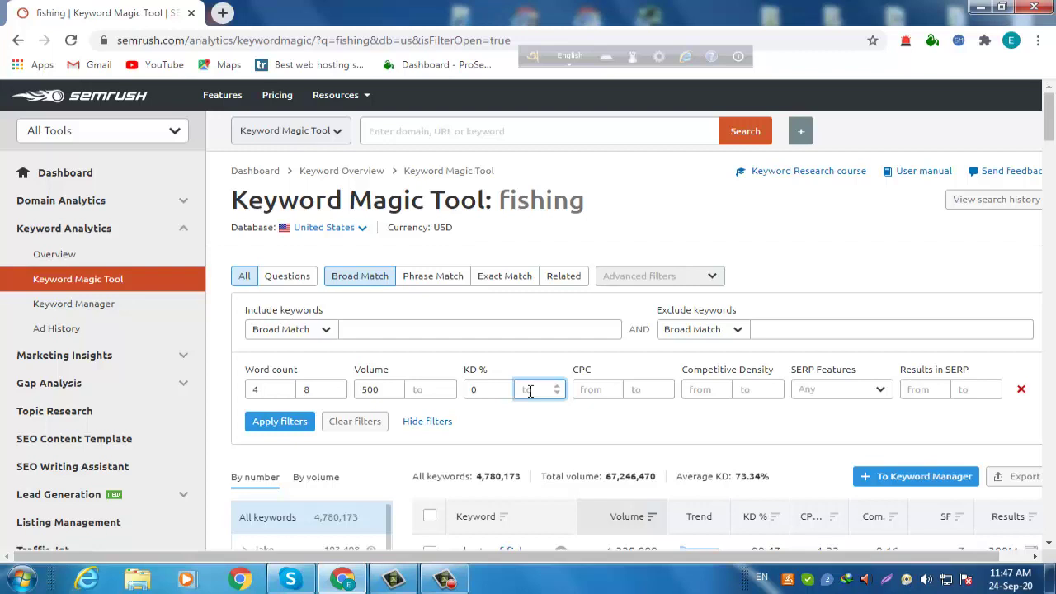
text(70)
click(282, 430)
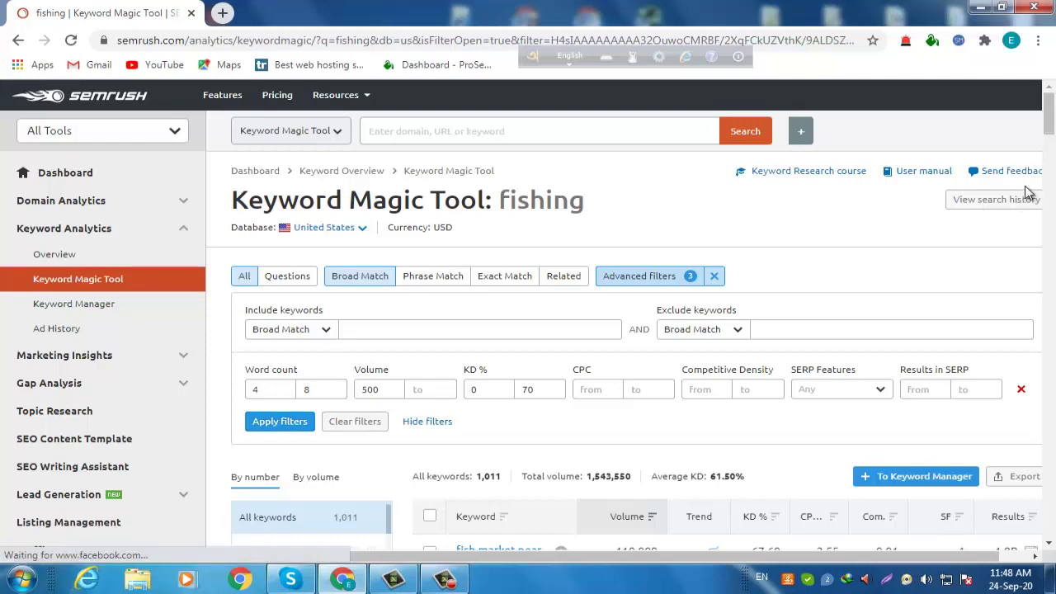
- Look over the filtered keywords, lower the maximum KD % to 50 and reapply the filters
scroll(1053, 155, down, 3)
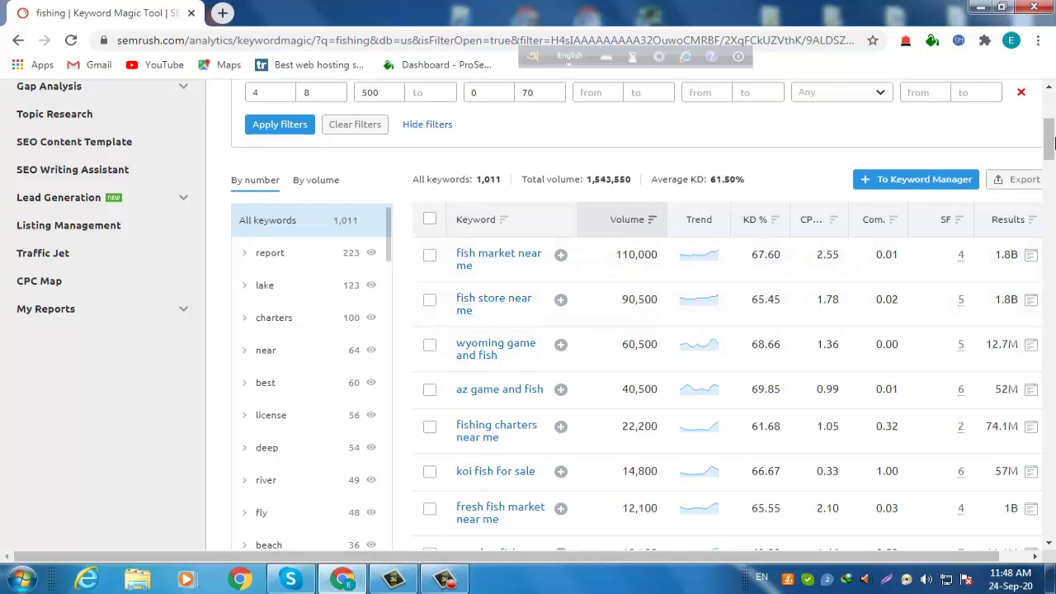
drag(1050, 151, 1050, 115)
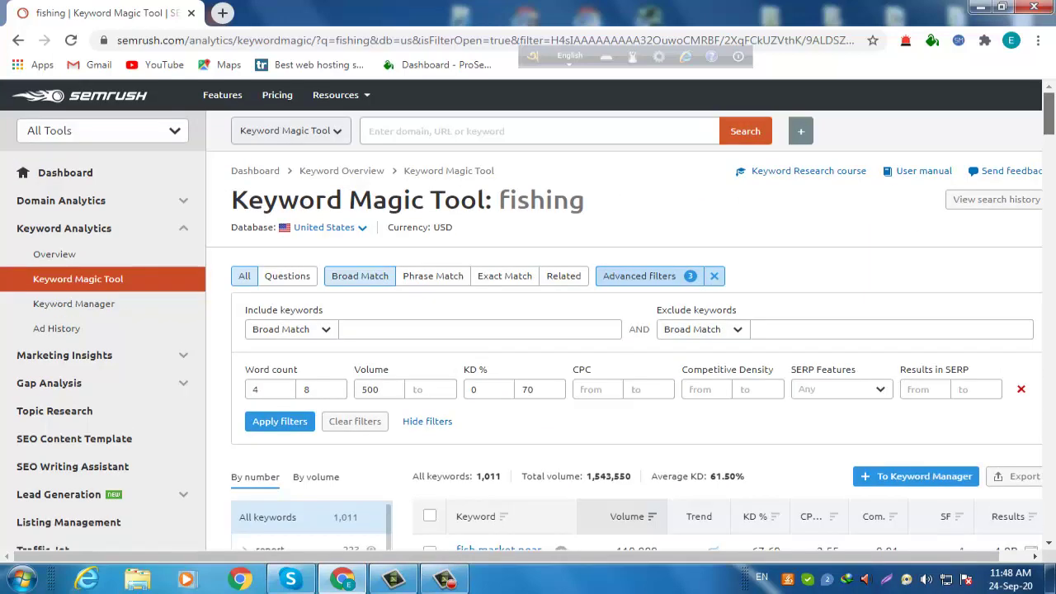
click(538, 390)
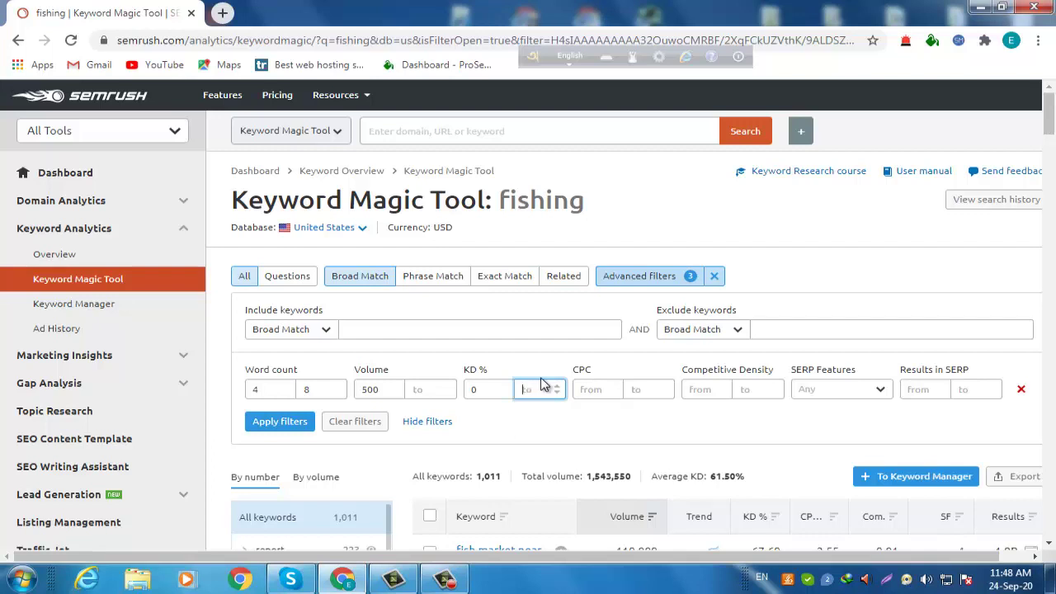
text(50)
click(277, 431)
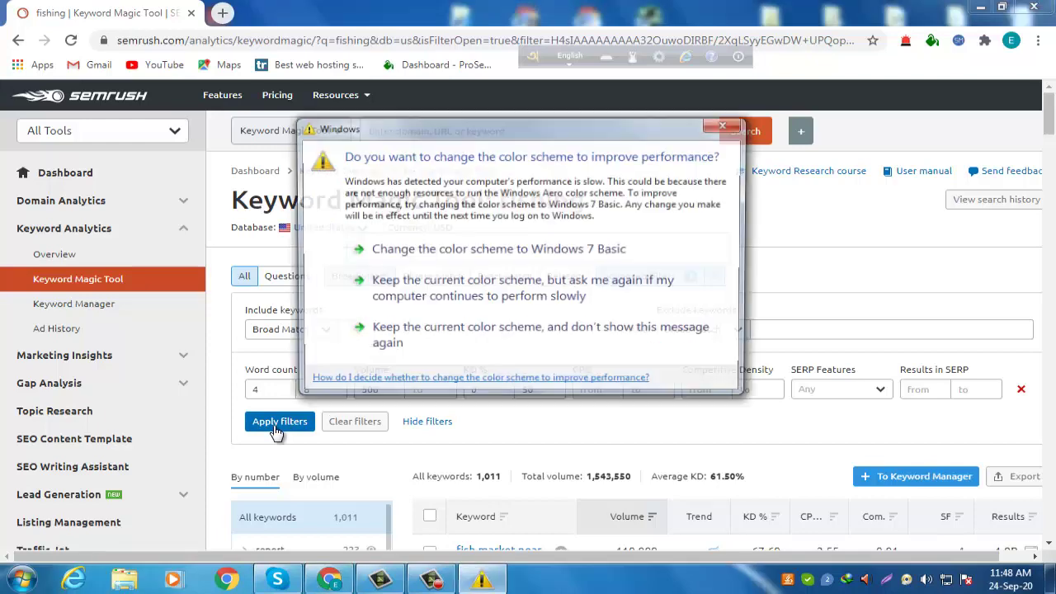
click(726, 127)
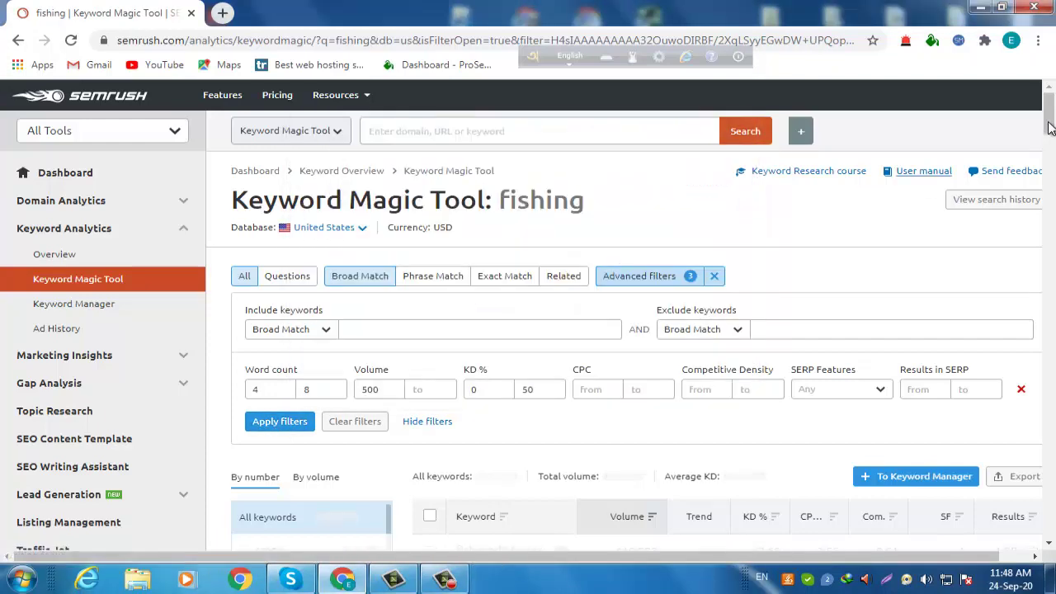
- Try to export all the filtered keywords as CSV and again as XLSX with groups included
drag(1050, 127, 1052, 162)
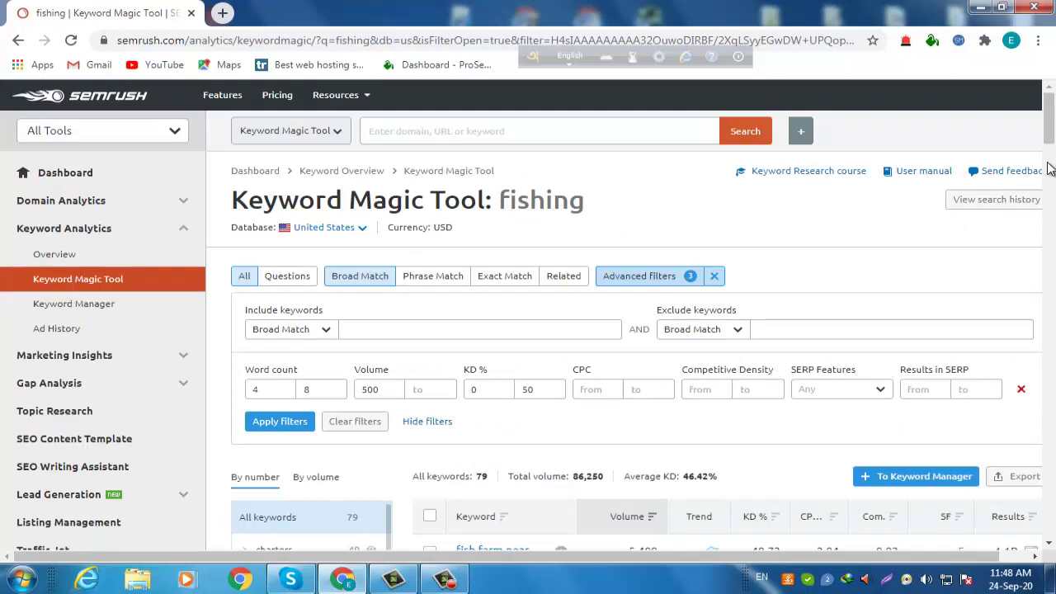
scroll(1050, 169, down, 2)
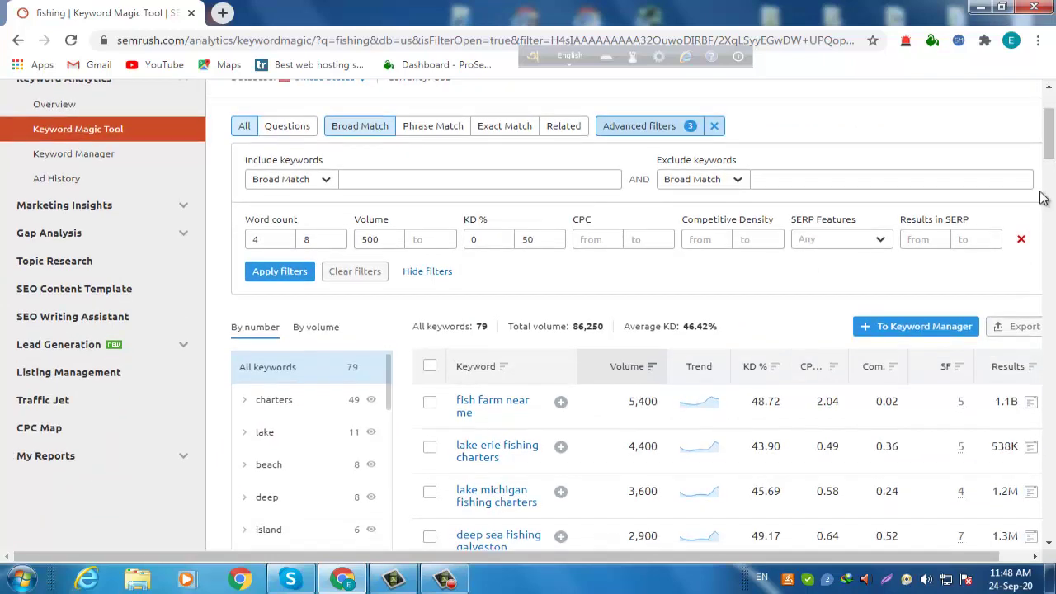
click(1000, 332)
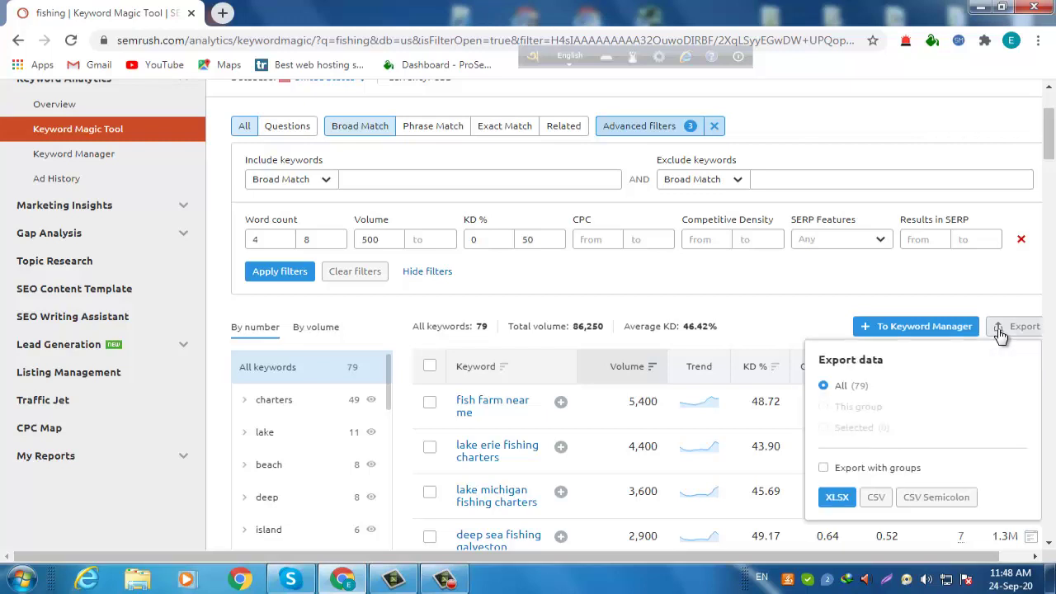
click(876, 497)
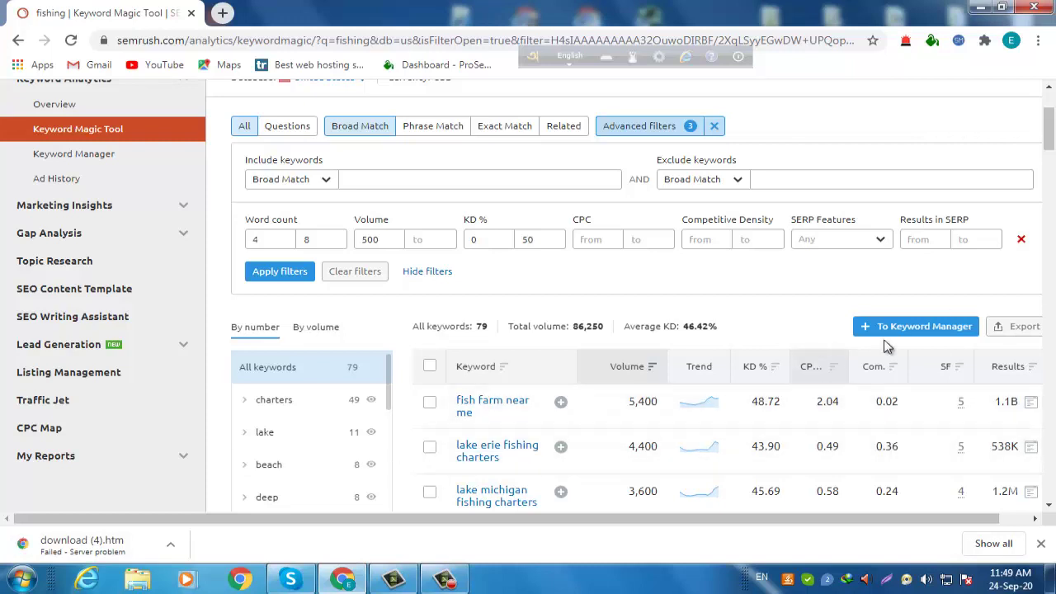
click(1001, 330)
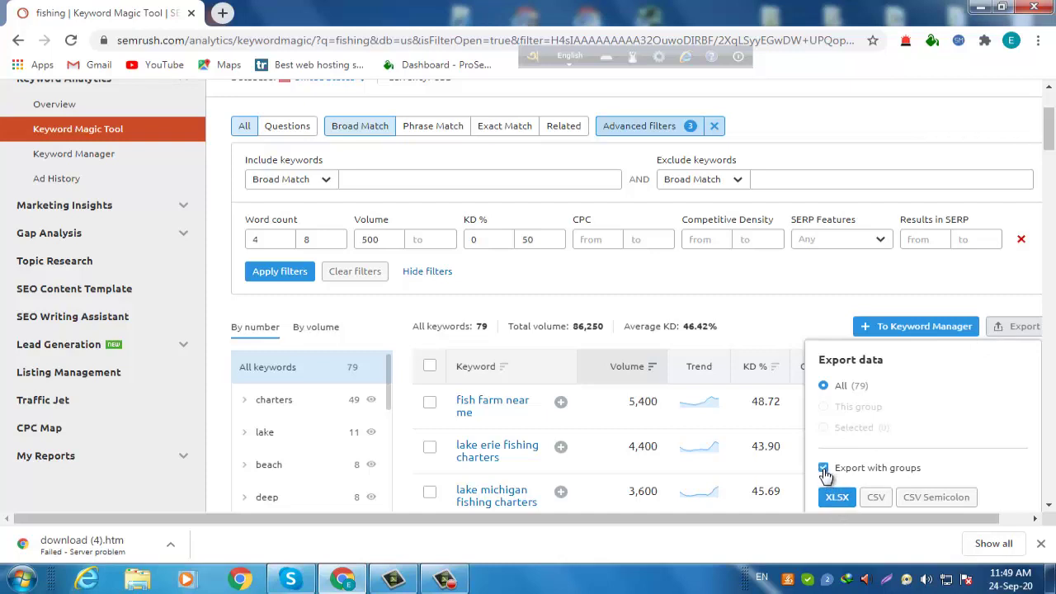
click(835, 498)
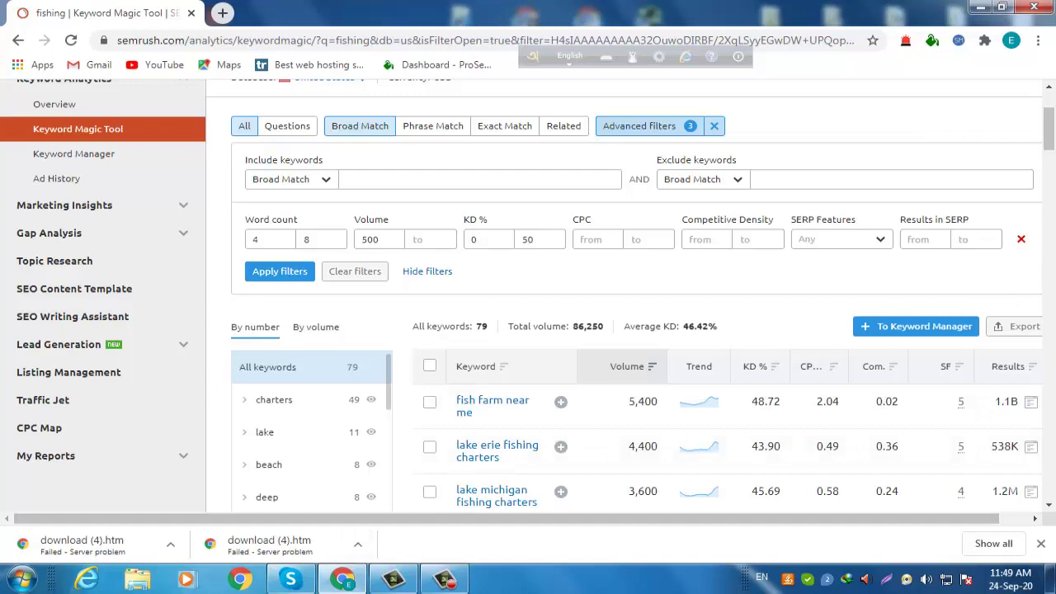
- Examine the list of filtered fishing keywords through to its end, checking their volume, KD % and CPC
scroll(491, 330, down, 1)
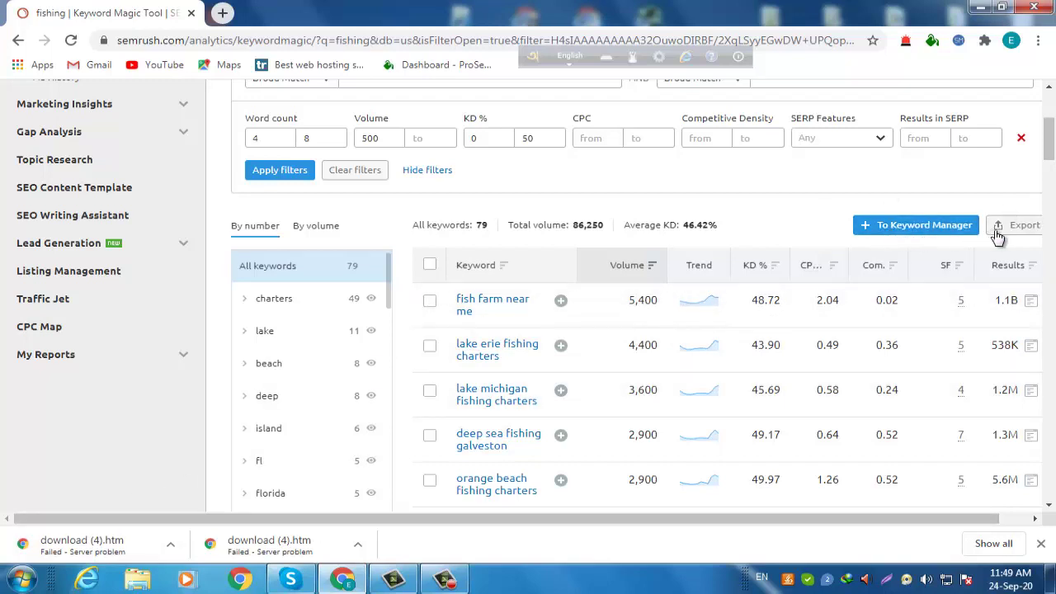
scroll(1046, 148, down, 7)
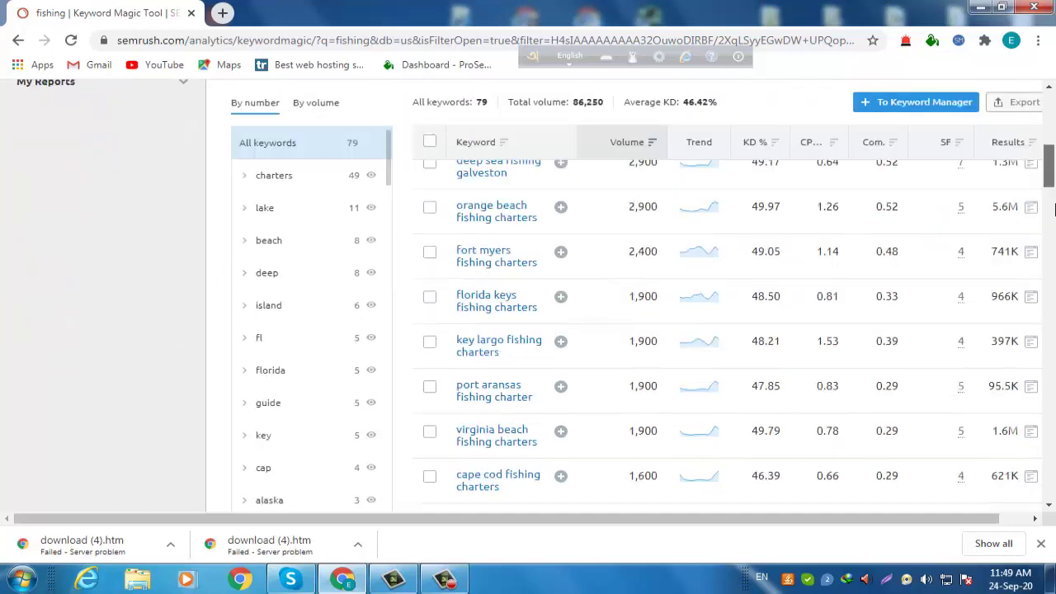
scroll(726, 330, down, 20)
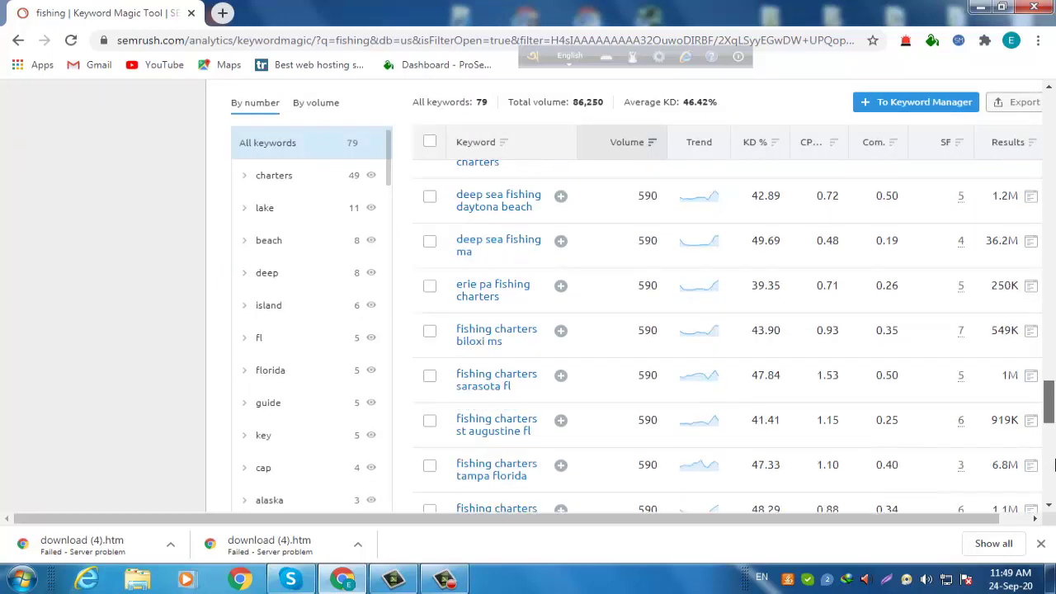
scroll(1050, 512, down, 5)
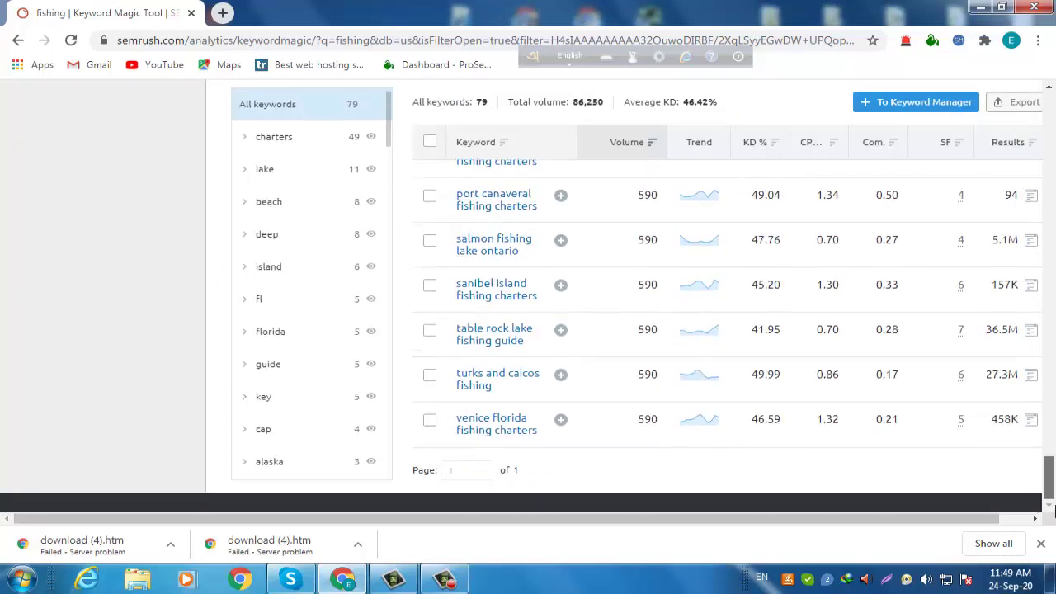
drag(1049, 477, 1049, 154)
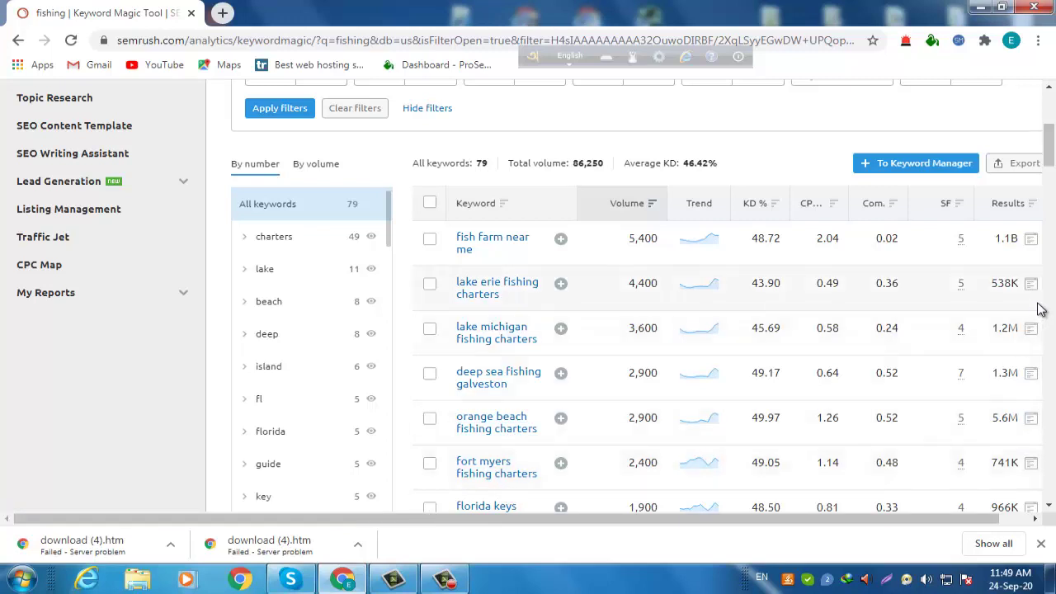
drag(1051, 161, 1049, 172)
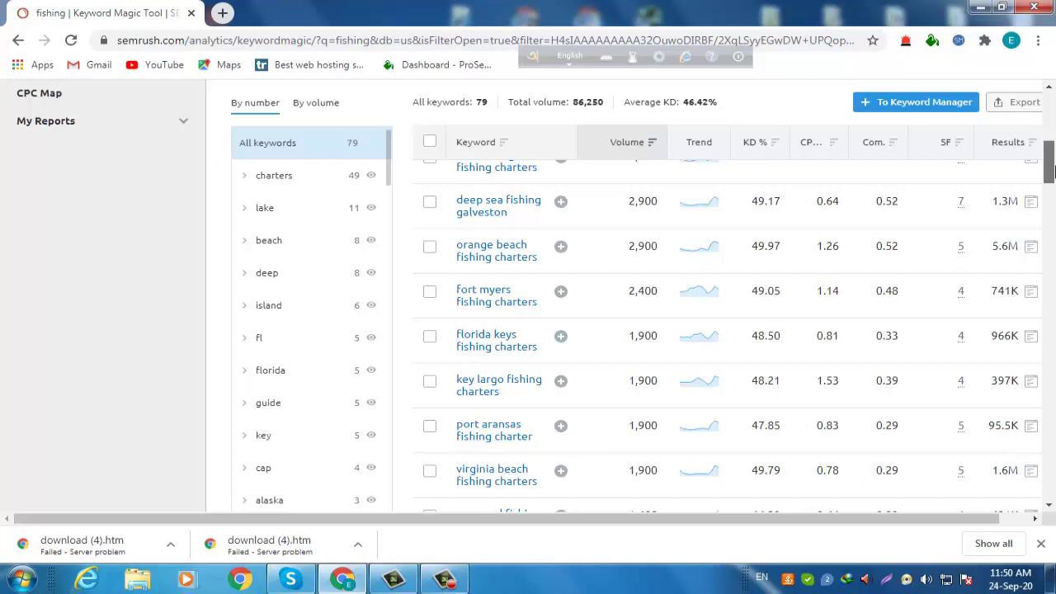
drag(1049, 170, 1050, 137)
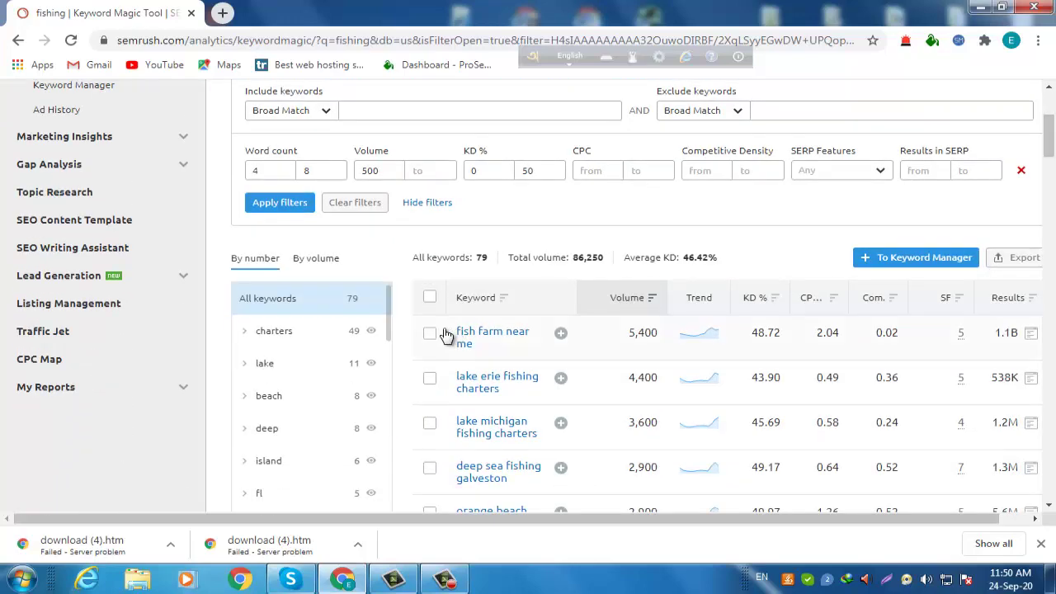
drag(443, 331, 532, 483)
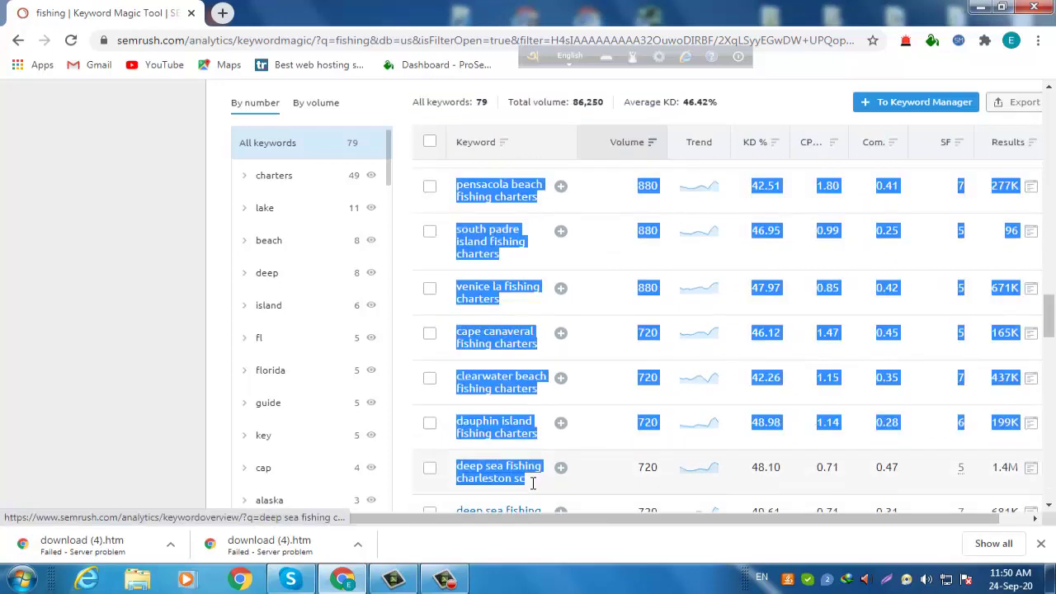
click(221, 196)
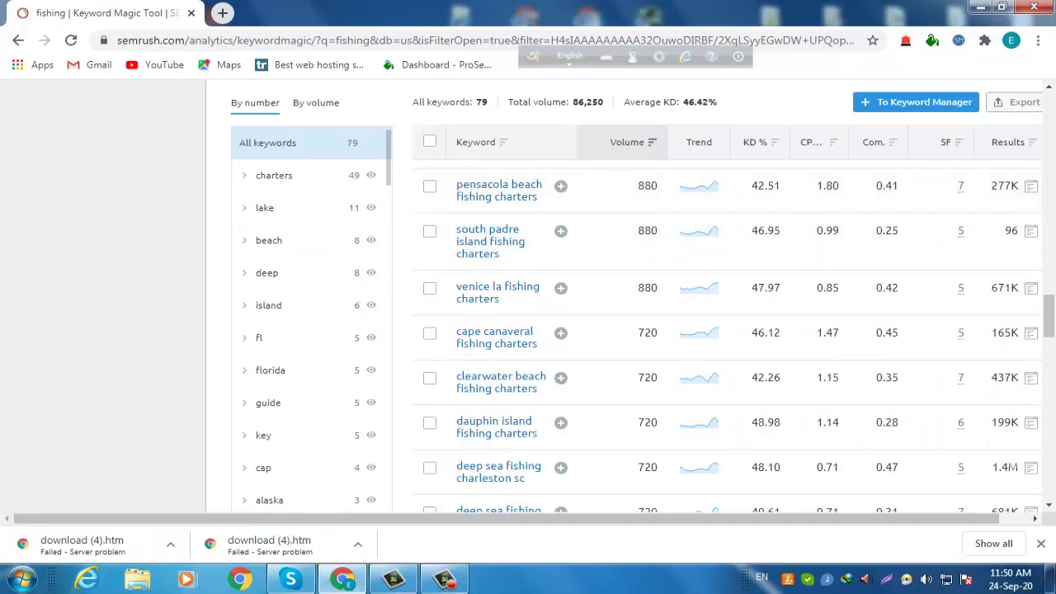
- Switch to question keywords, clear the minimum word count and minimum volume, set the maximum KD % to 70 and apply the filters
drag(1043, 294, 1027, 127)
click(295, 283)
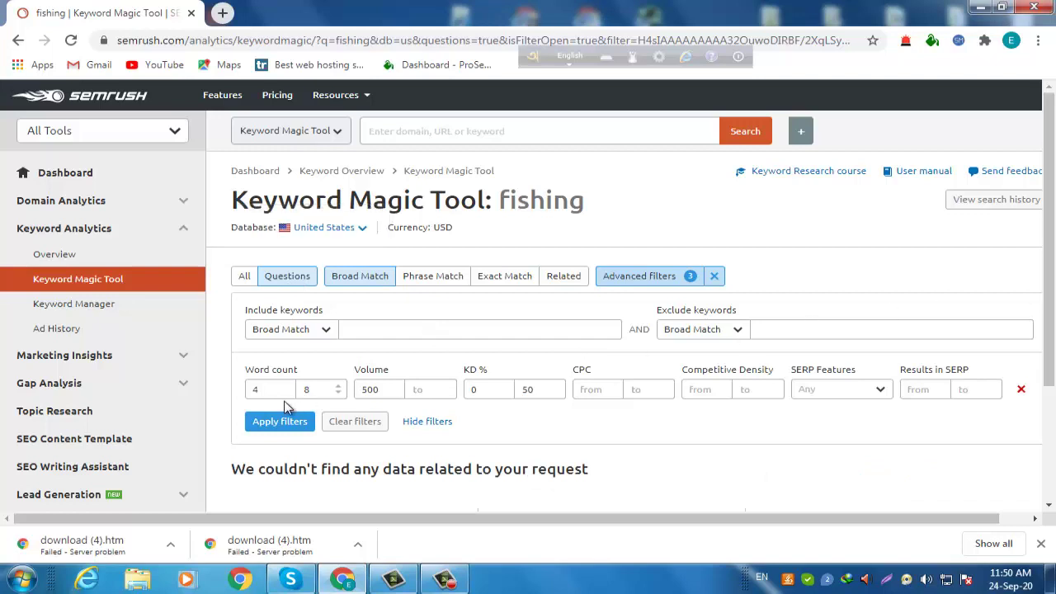
click(385, 388)
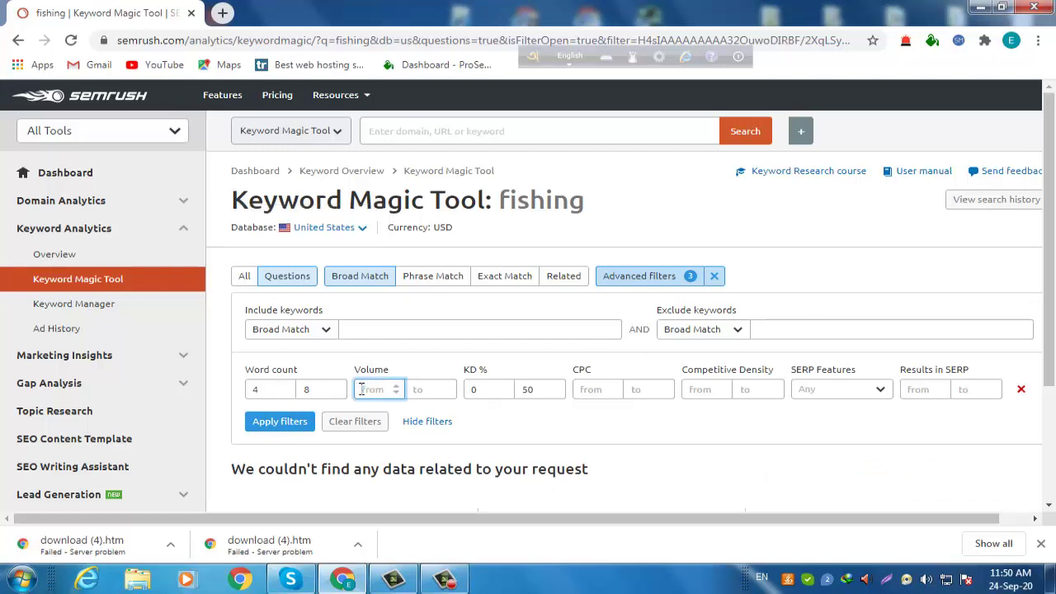
double_click(254, 390)
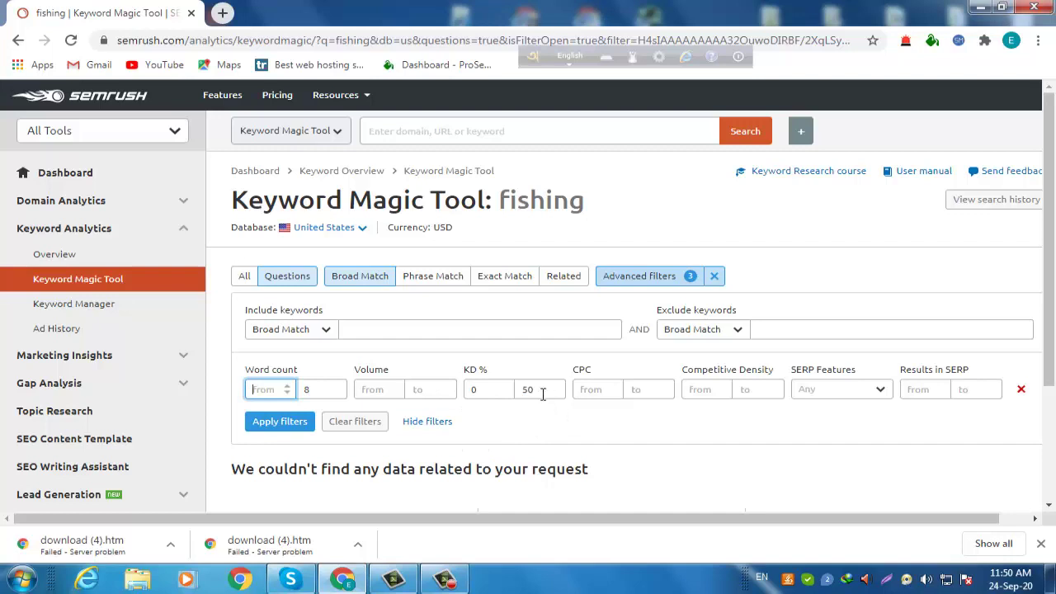
double_click(519, 389)
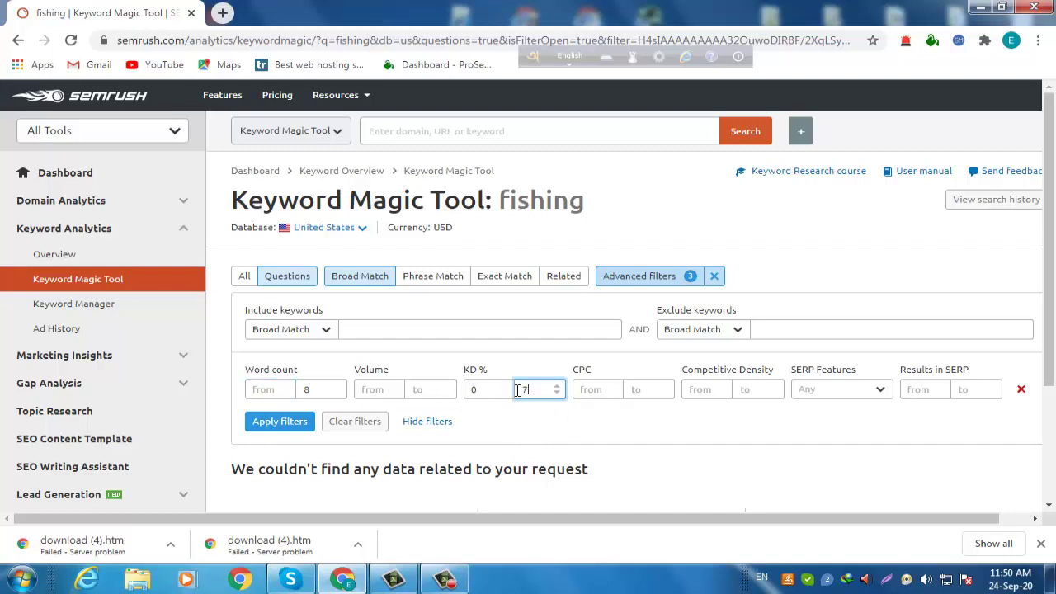
click(275, 435)
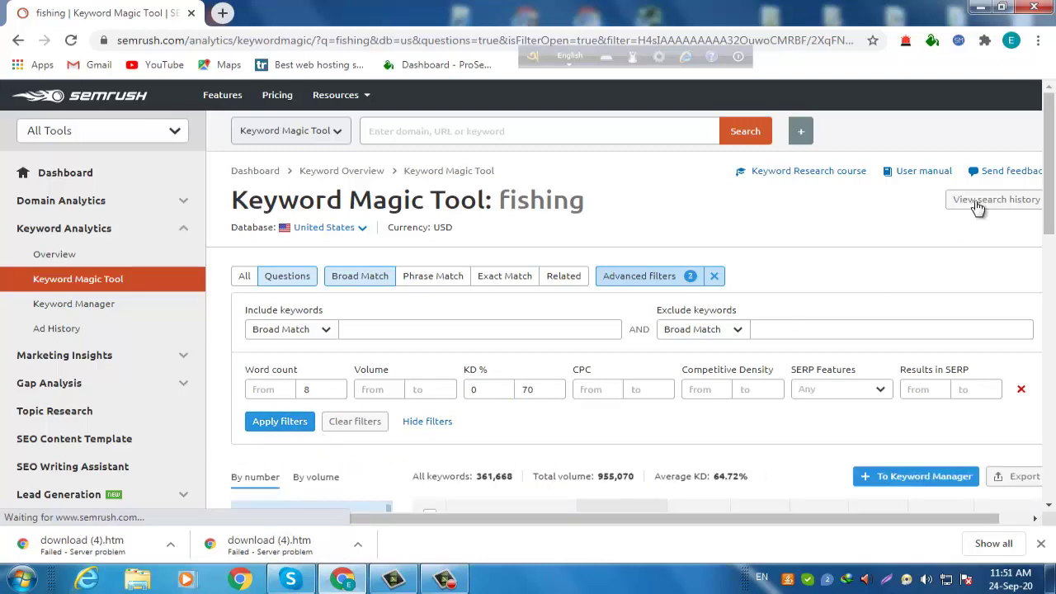
- Review the question keywords, lower the maximum KD % to 50 and apply the filters
drag(1050, 190, 1052, 251)
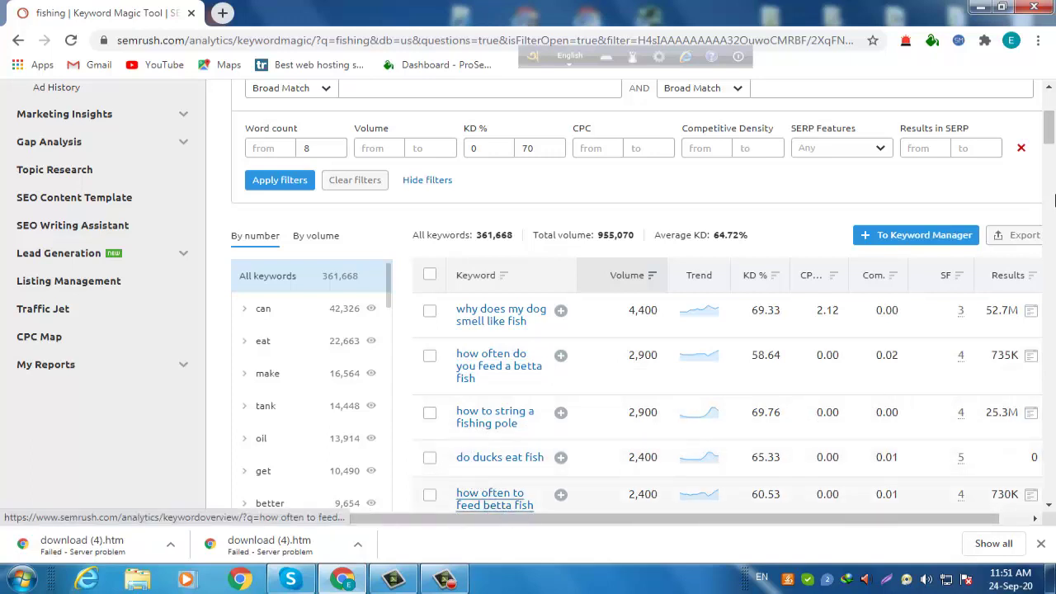
mouse_move(1050, 132)
mouse_down()
mouse_move(1049, 147)
mouse_move(1050, 128)
mouse_up()
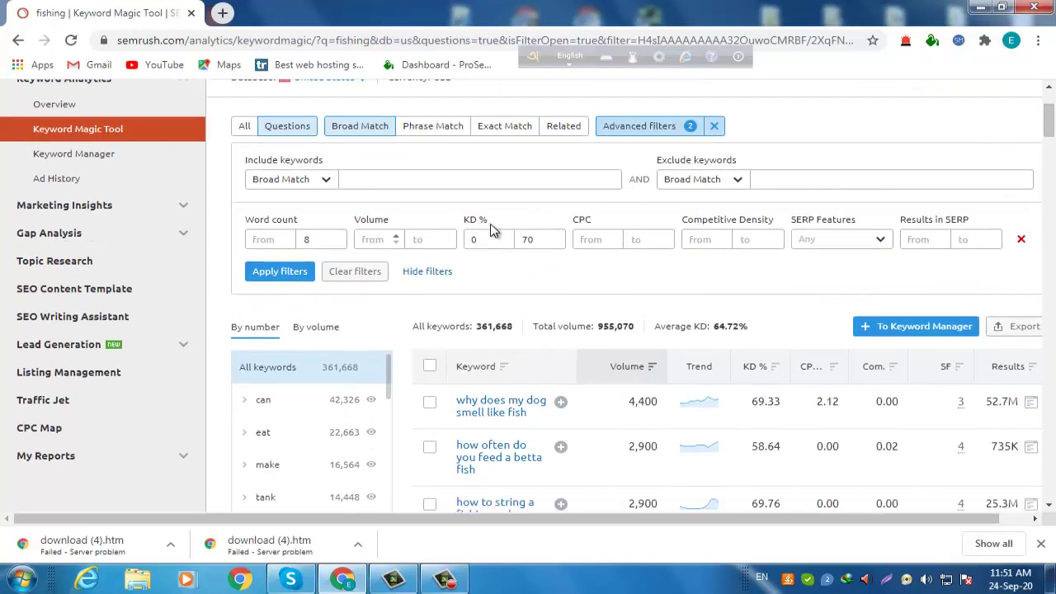
drag(538, 239, 521, 239)
click(281, 273)
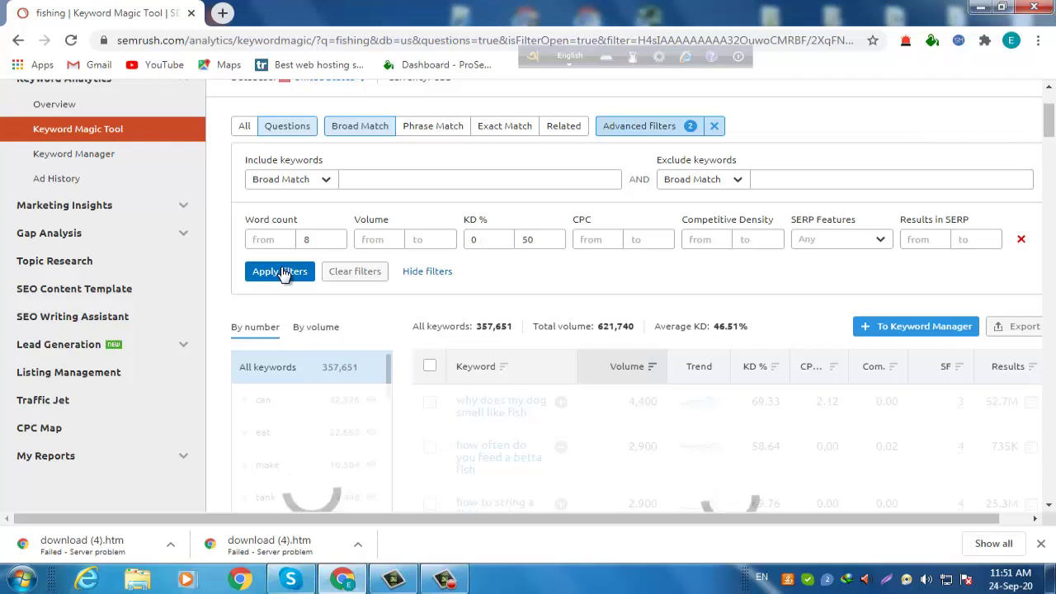
- Set the minimum word count to 4, apply the filters and dismiss the Windows color scheme message
scroll(281, 274, up, 2)
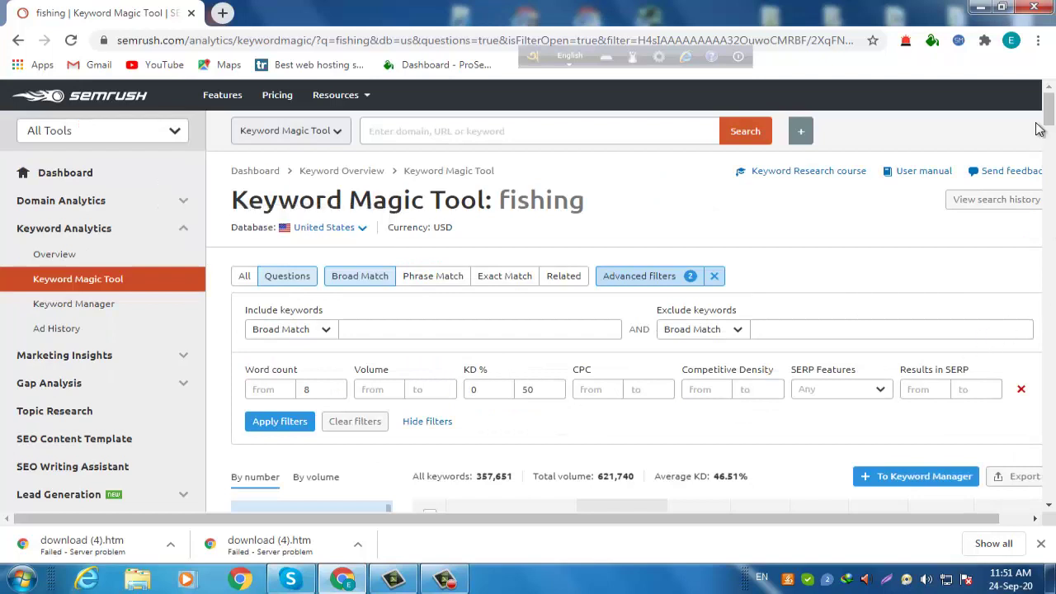
click(275, 390)
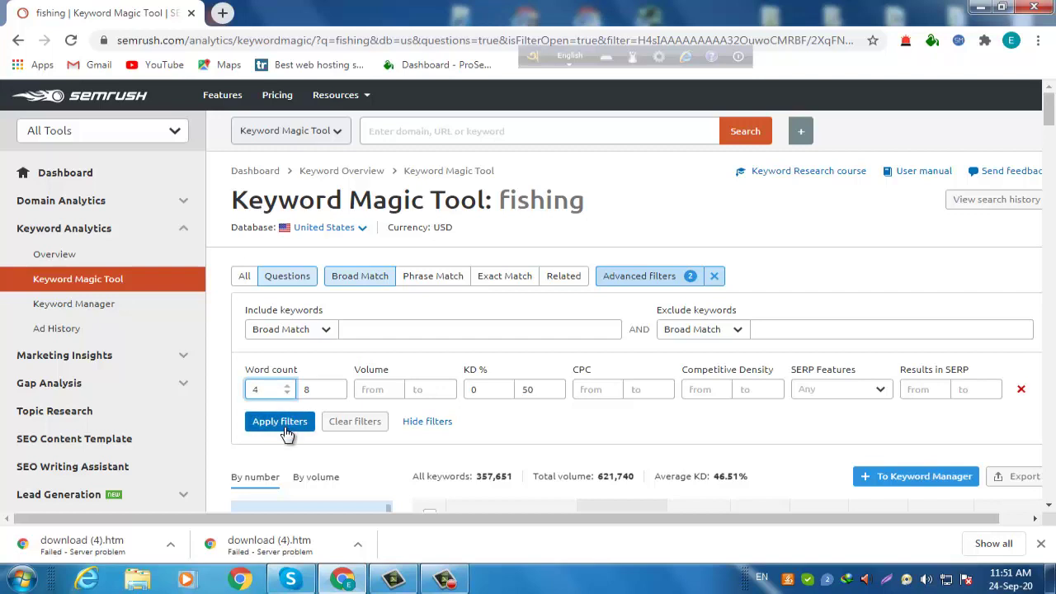
click(279, 429)
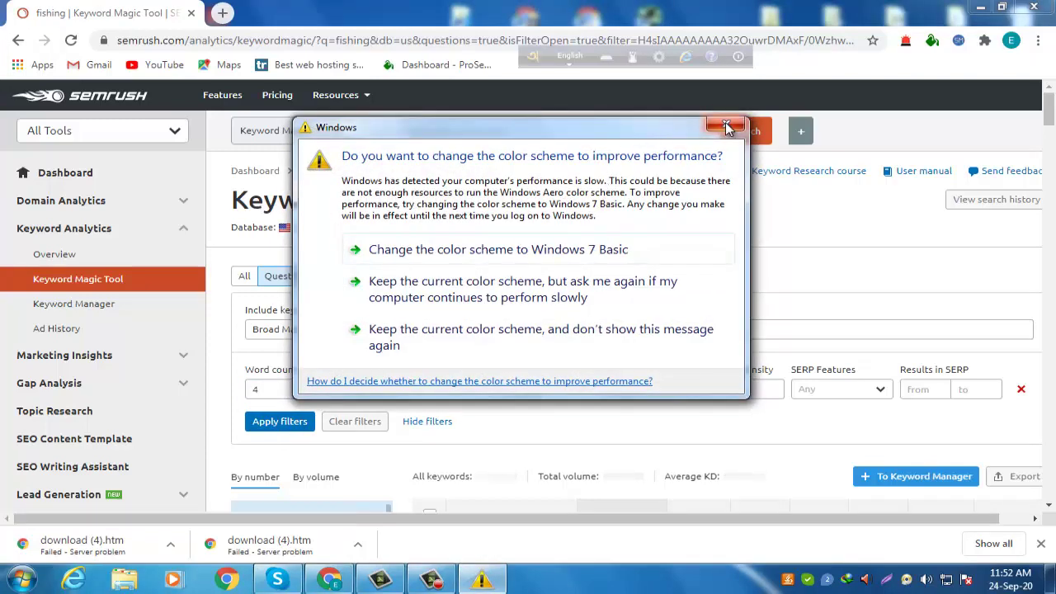
click(726, 128)
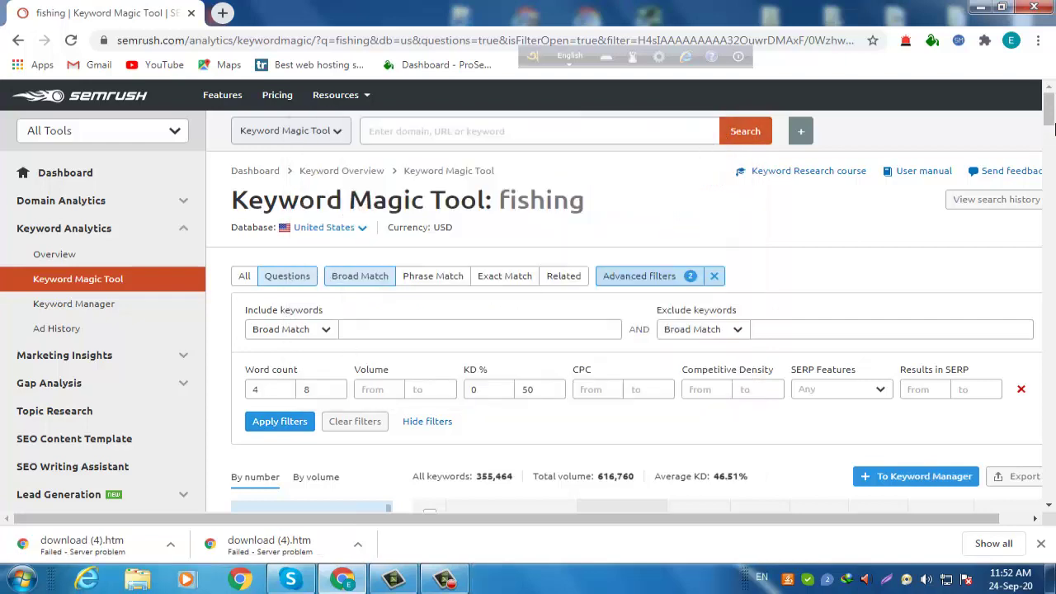
- Raise the minimum word count of the question keywords to 5 and reapply the filters
scroll(1051, 119, down, 2)
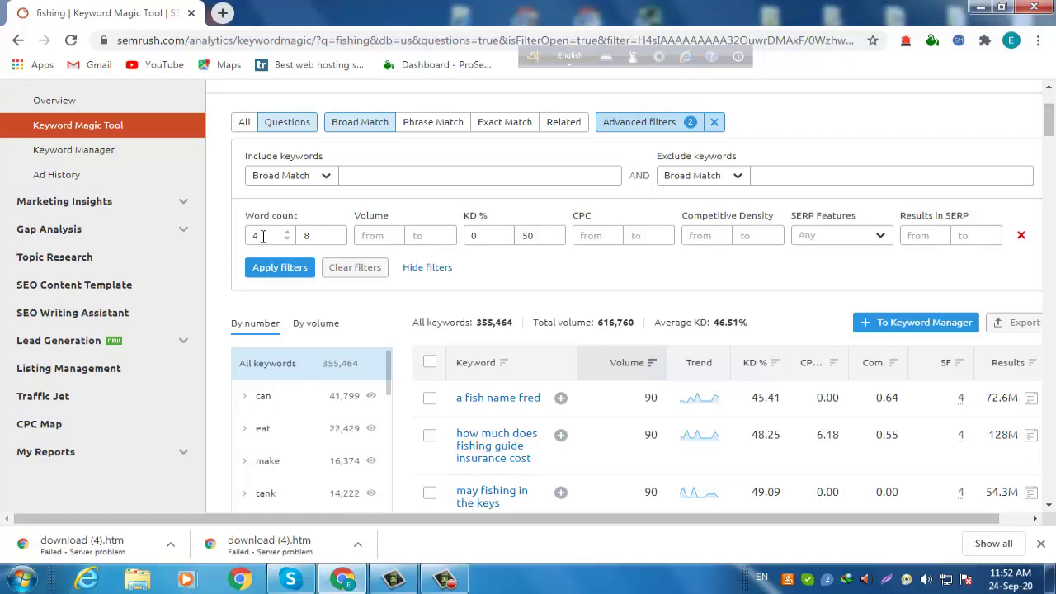
drag(263, 237, 245, 240)
click(278, 272)
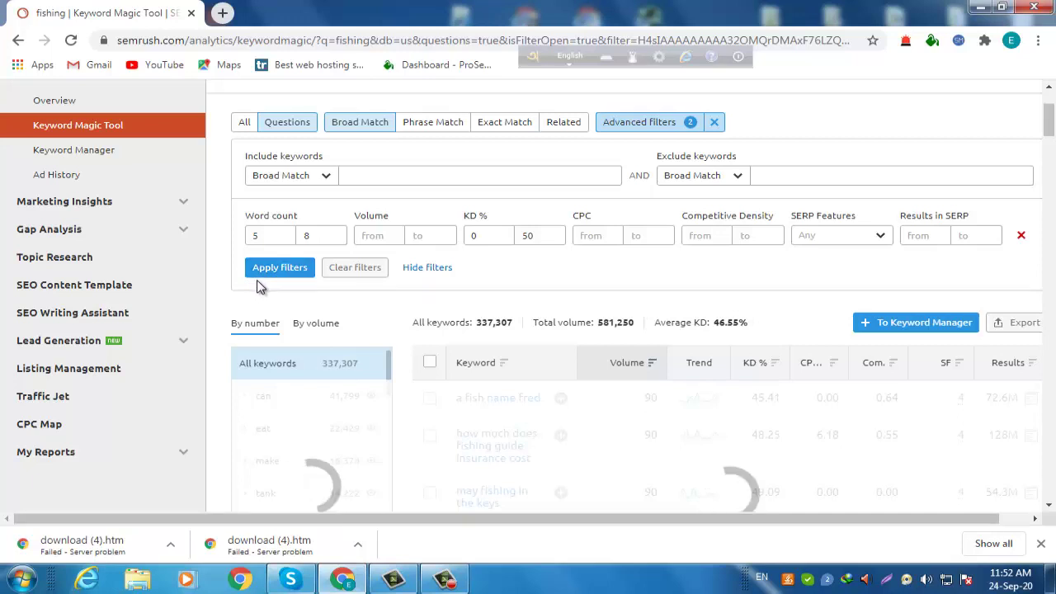
- Lower the maximum KD % to 35 and apply the filters to the question keywords
scroll(262, 285, up, 2)
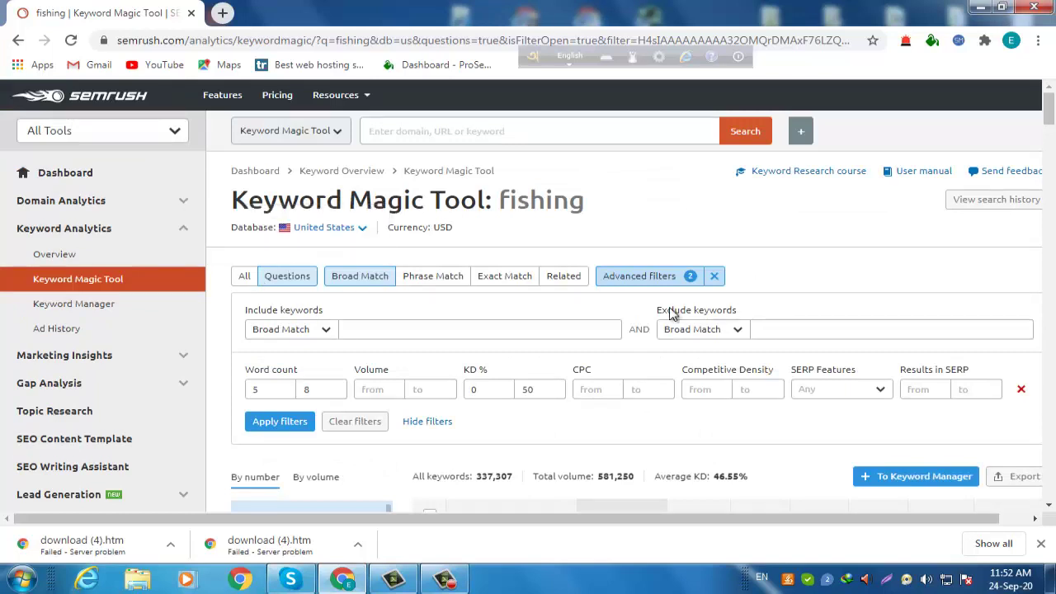
double_click(526, 389)
click(266, 421)
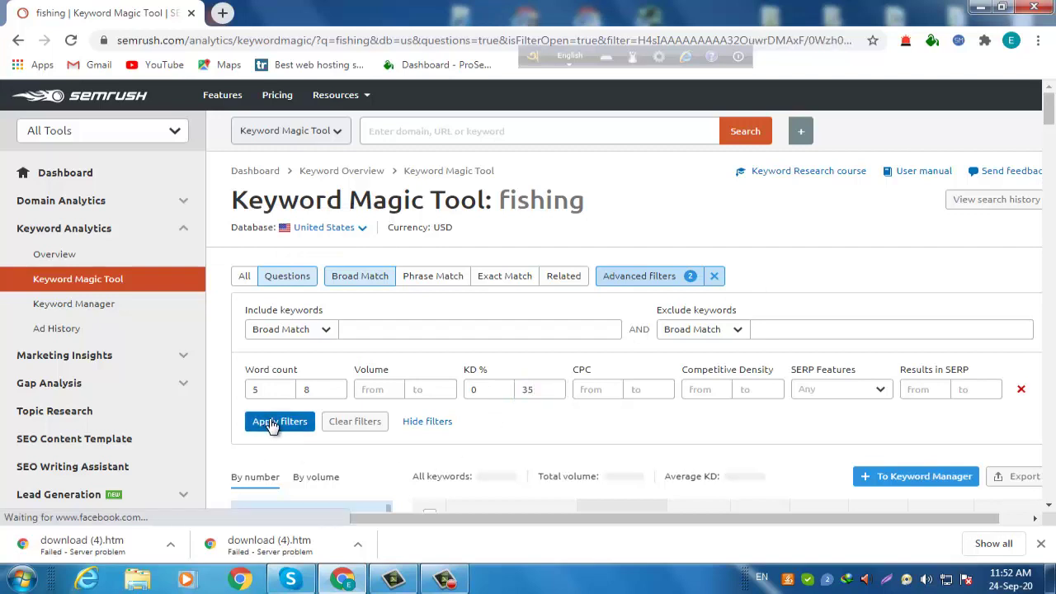
drag(1053, 123, 1052, 135)
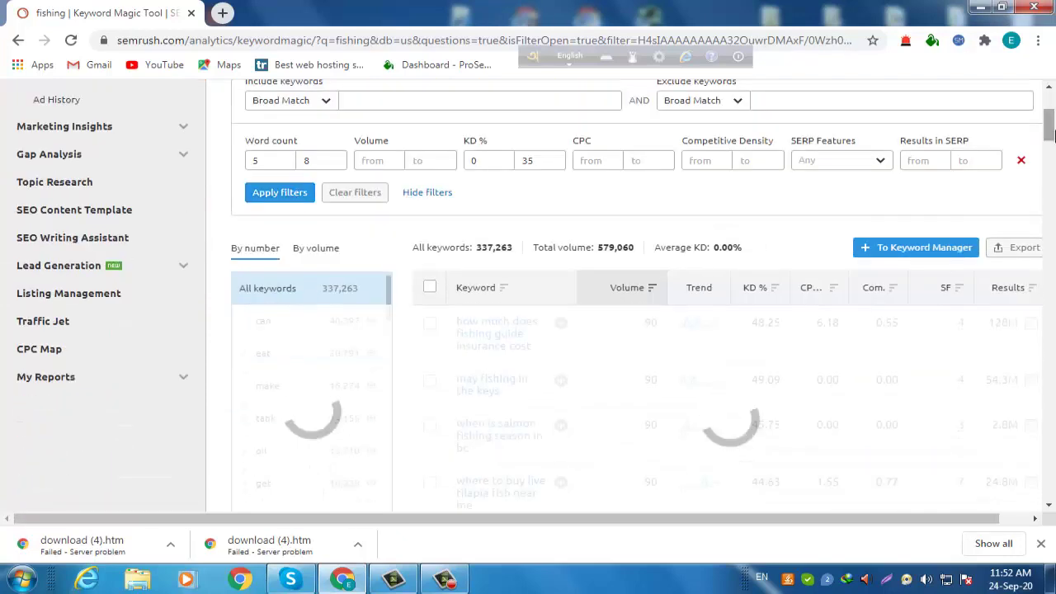
scroll(1051, 134, up, 3)
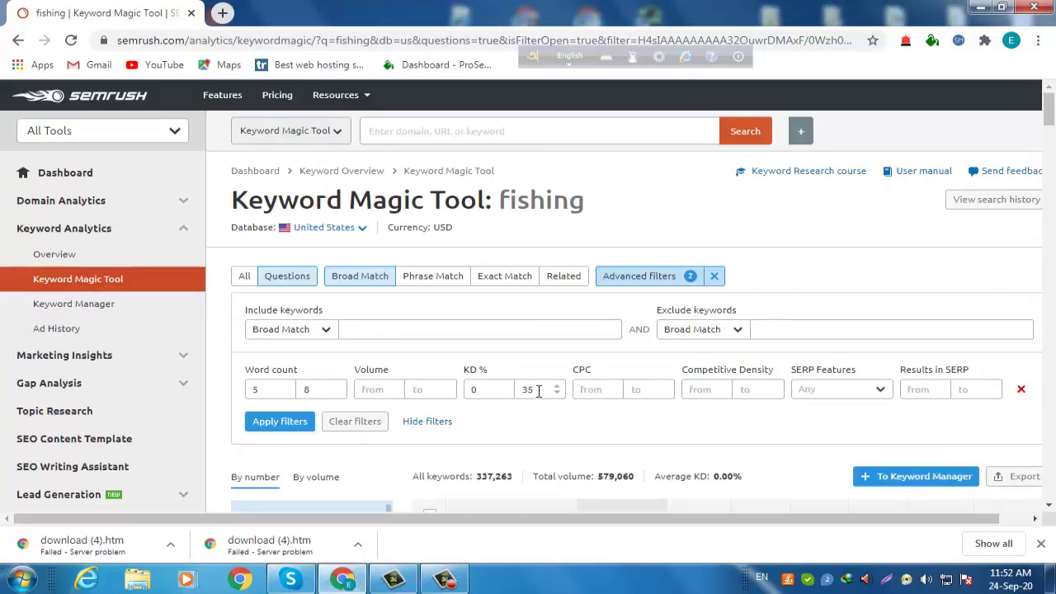
click(379, 389)
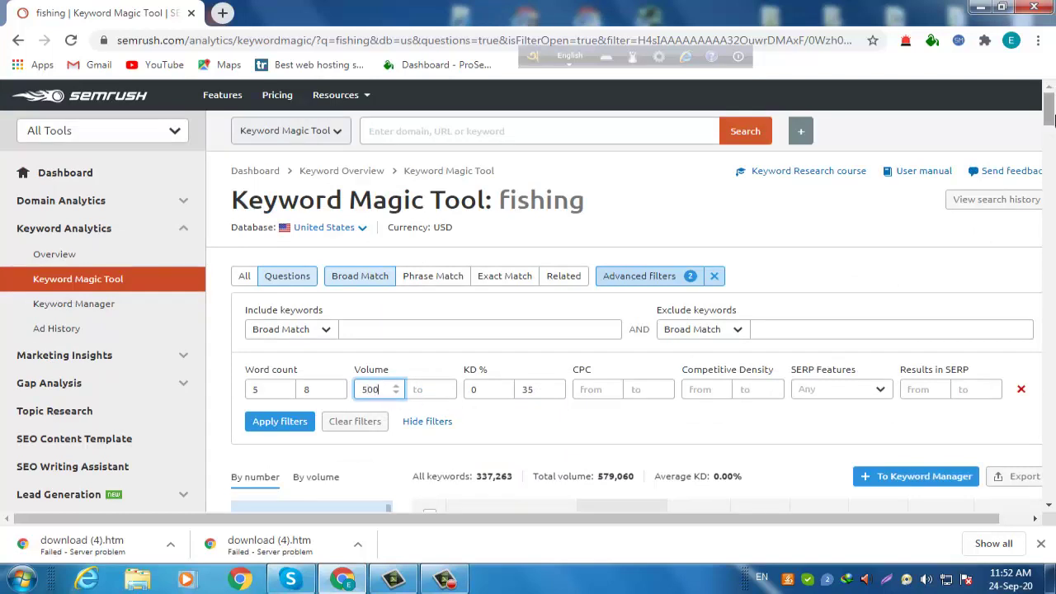
drag(1050, 119, 1051, 136)
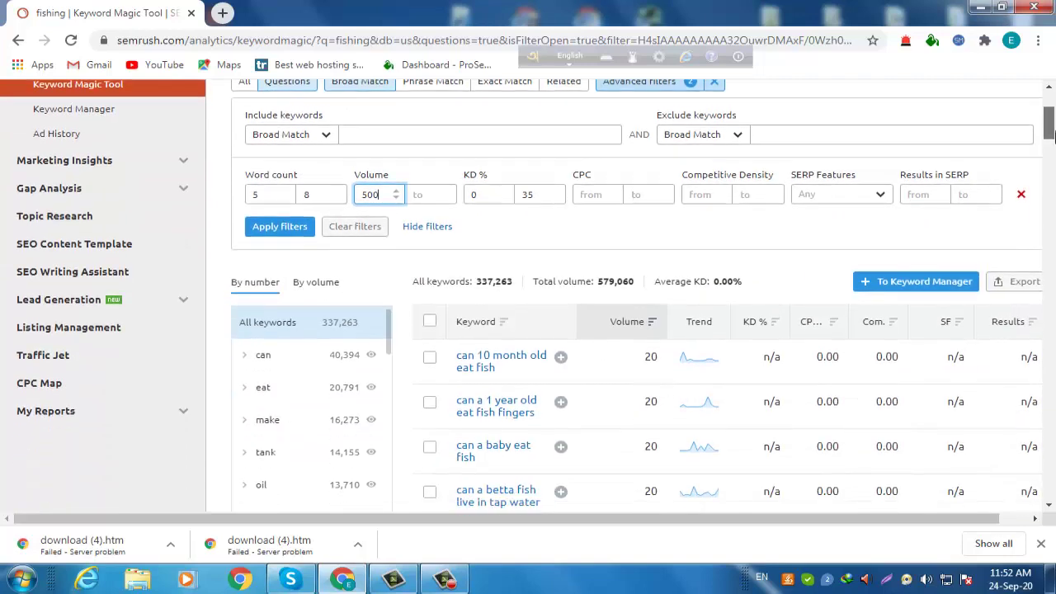
scroll(1051, 117, up, 1)
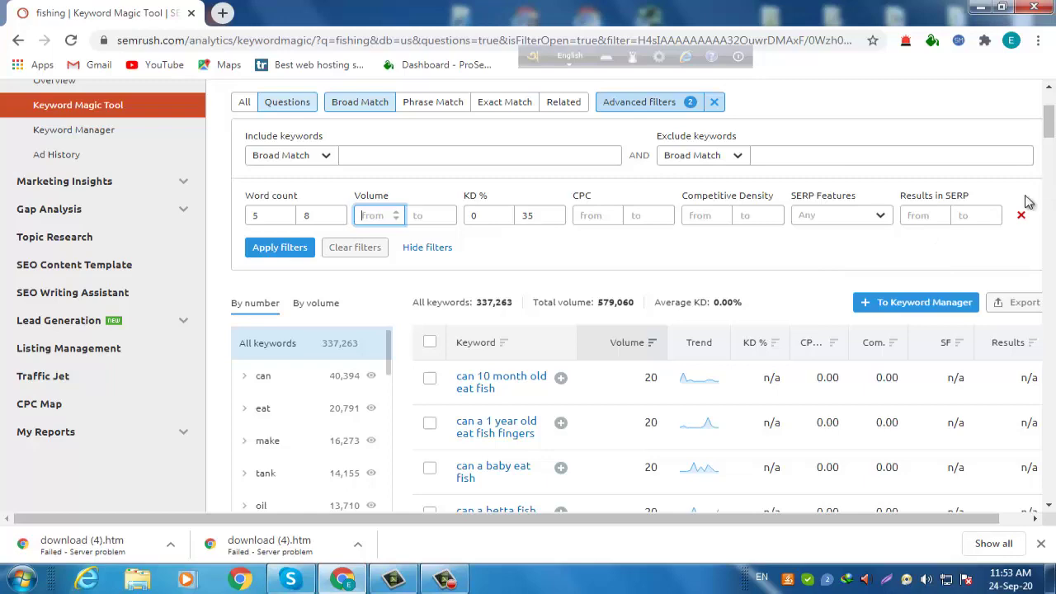
- Sort the question keywords by ascending volume and look over the list
click(650, 345)
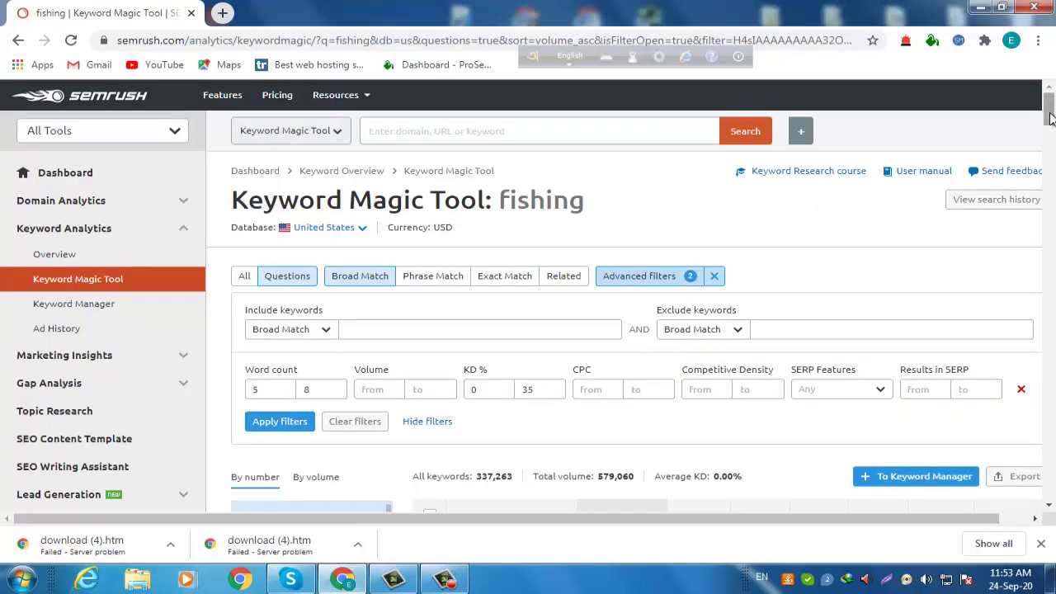
drag(1050, 118, 1050, 141)
drag(1053, 146, 1054, 219)
- Set the maximum volume to 500 with no minimum and apply the filters to the question keywords
click(377, 390)
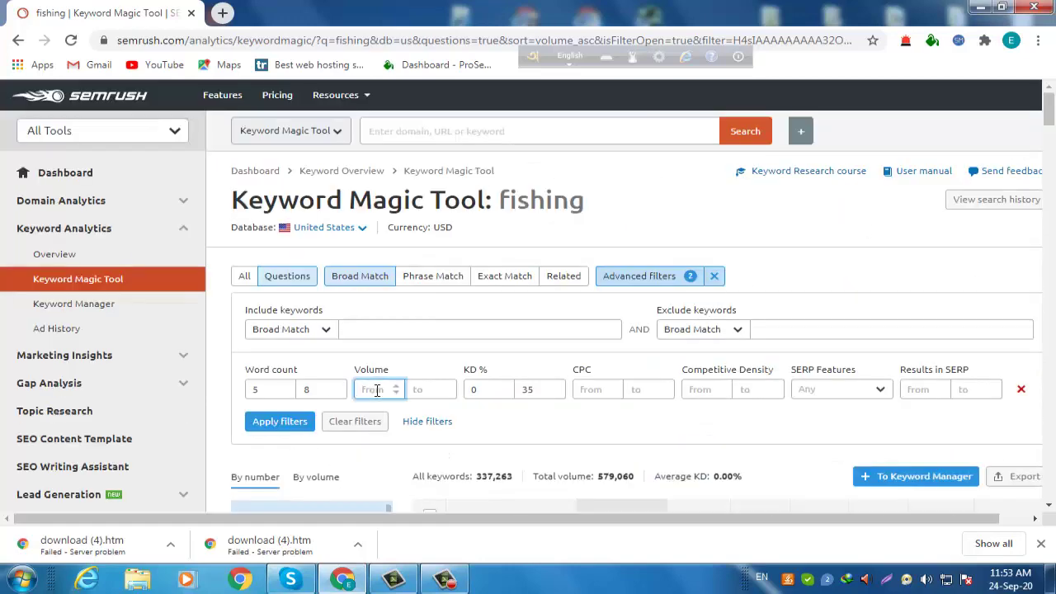
click(426, 390)
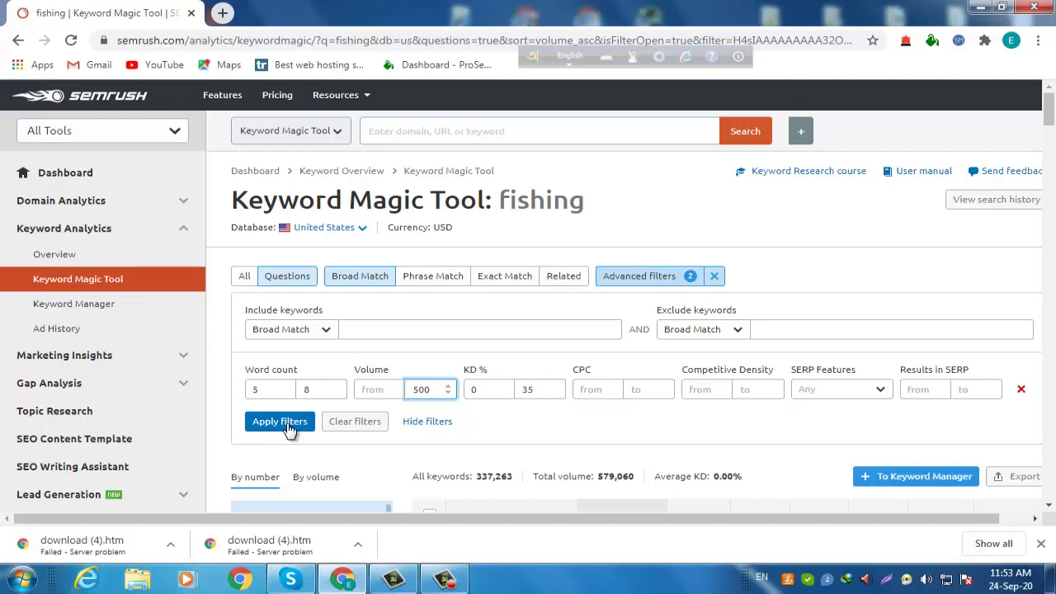
click(279, 422)
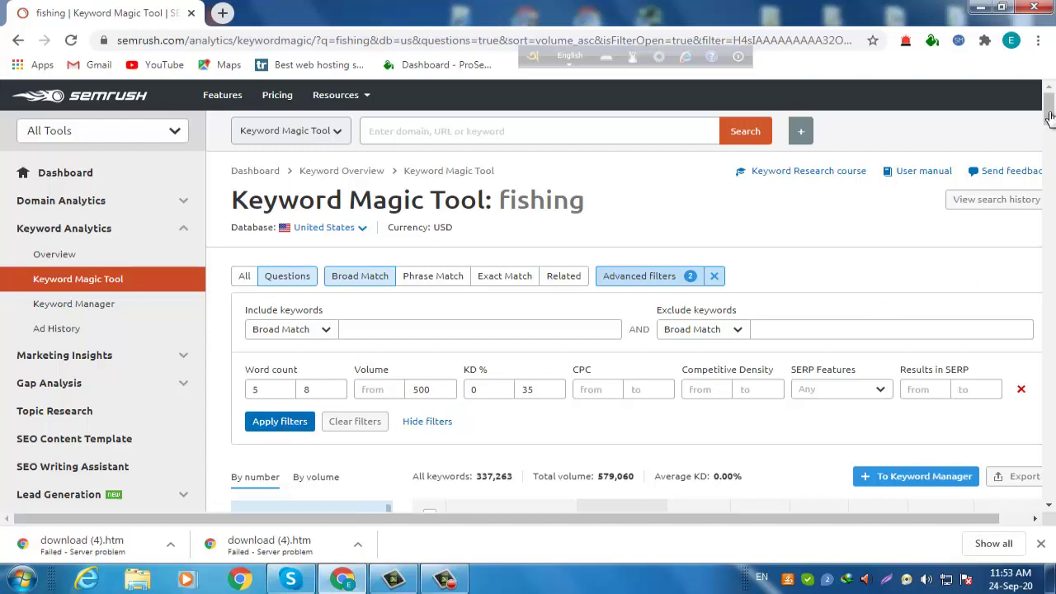
drag(1052, 130, 1050, 137)
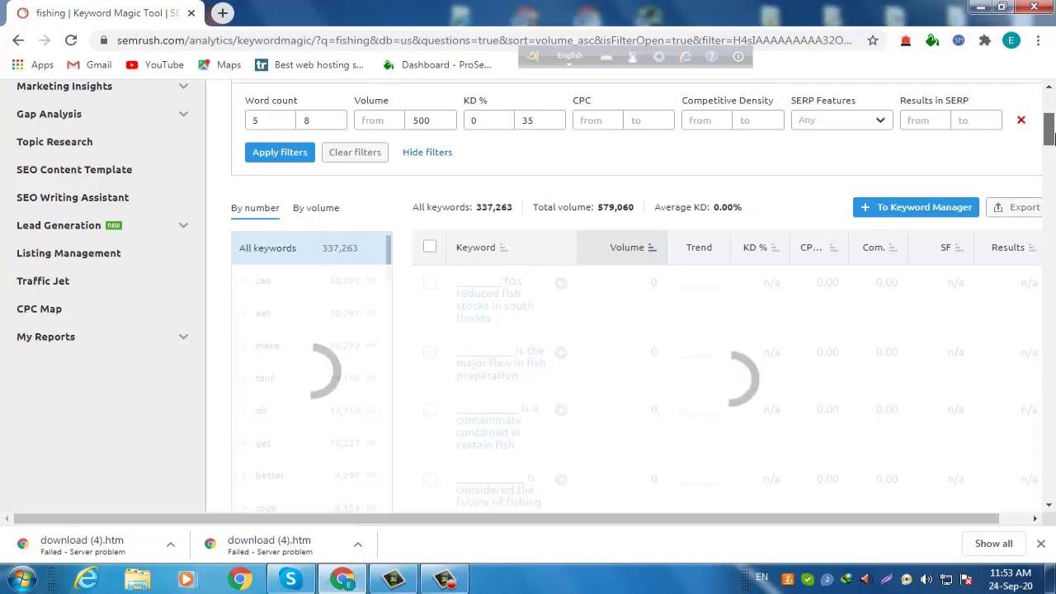
- Look through the question keywords filtered to a maximum volume of 500, checking their volume and KD %
scroll(1047, 132, up, 3)
scroll(1055, 139, down, 2)
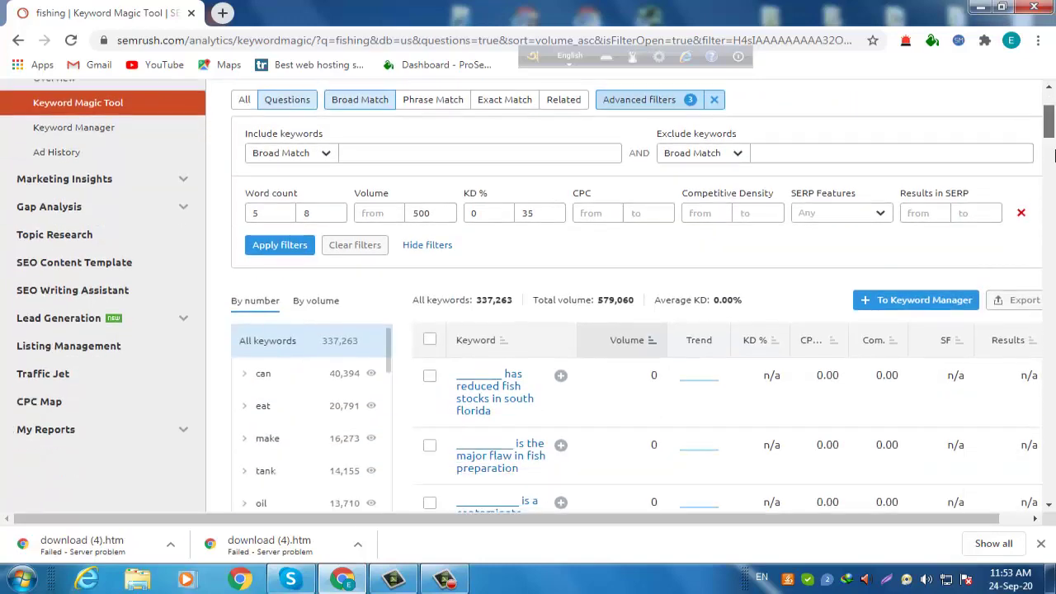
scroll(1055, 169, down, 10)
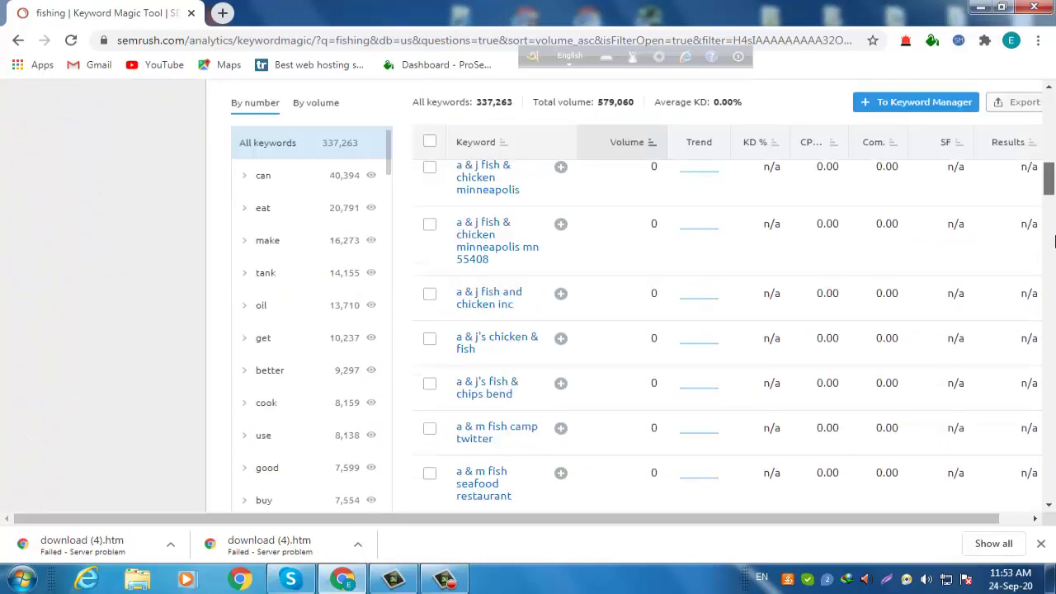
scroll(1054, 324, down, 10)
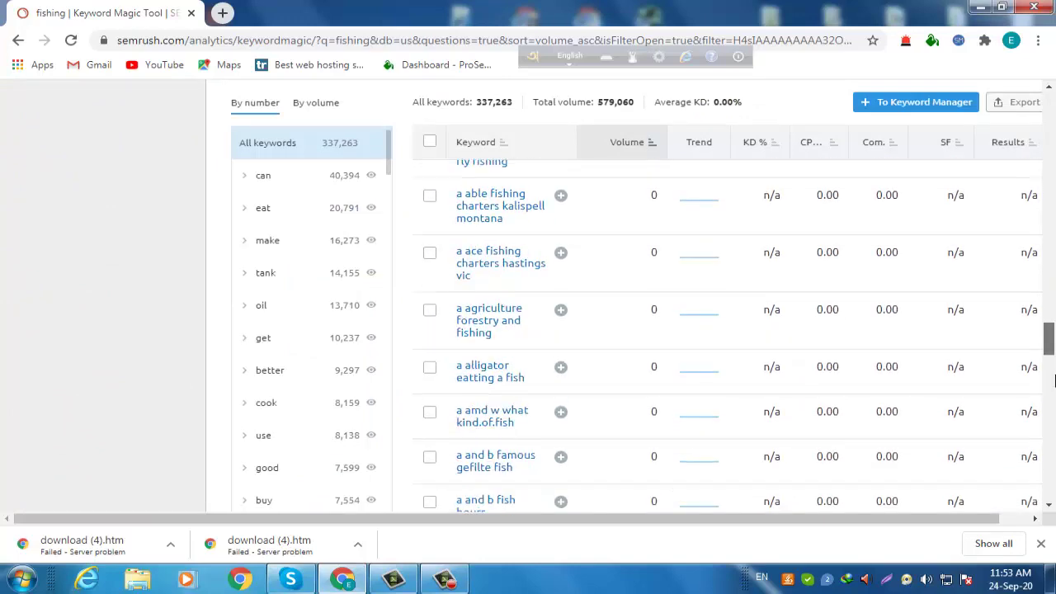
scroll(733, 340, down, 8)
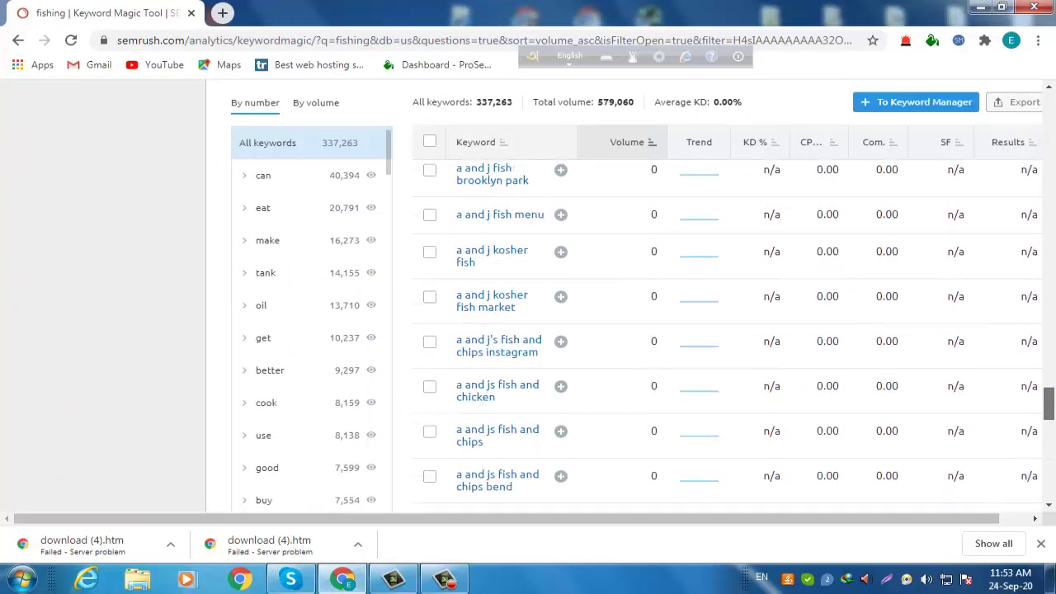
scroll(1050, 505, down, 10)
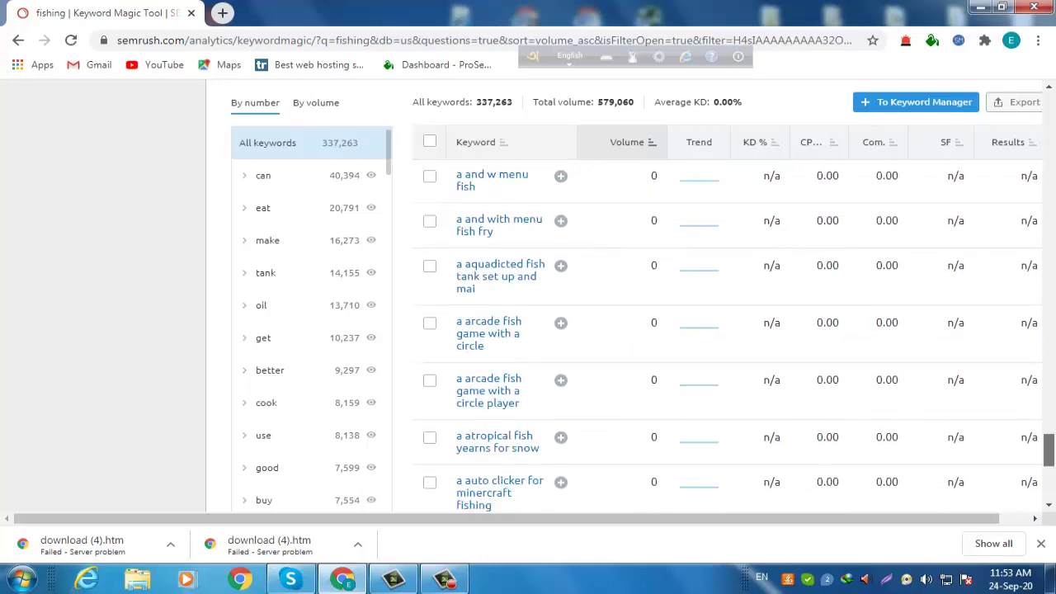
- Clear the maximum volume, raise the maximum KD % to 60 and apply the filters to the question keywords
drag(1050, 478, 1048, 116)
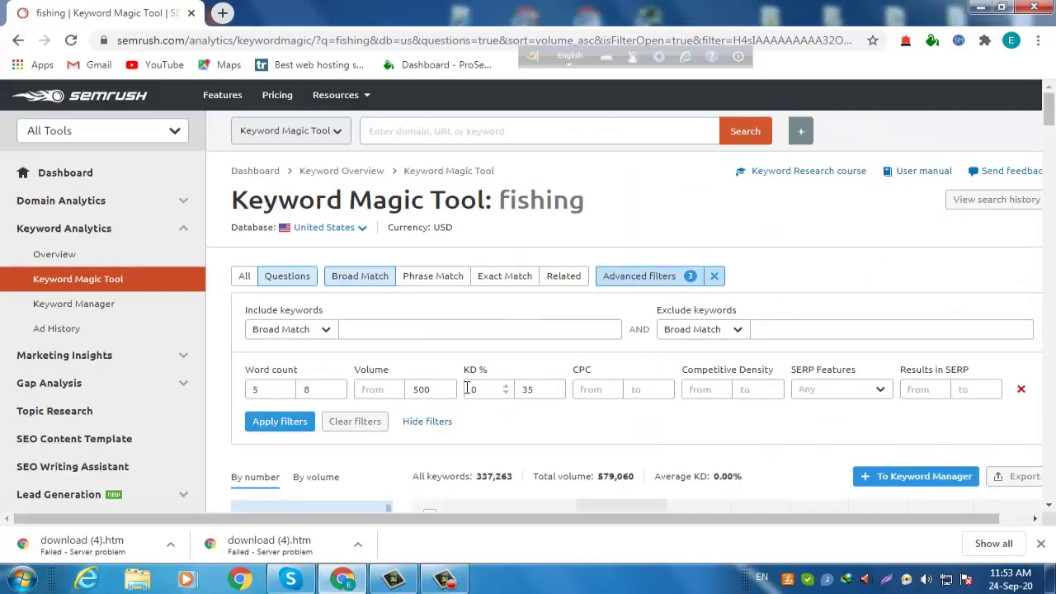
drag(429, 393, 414, 392)
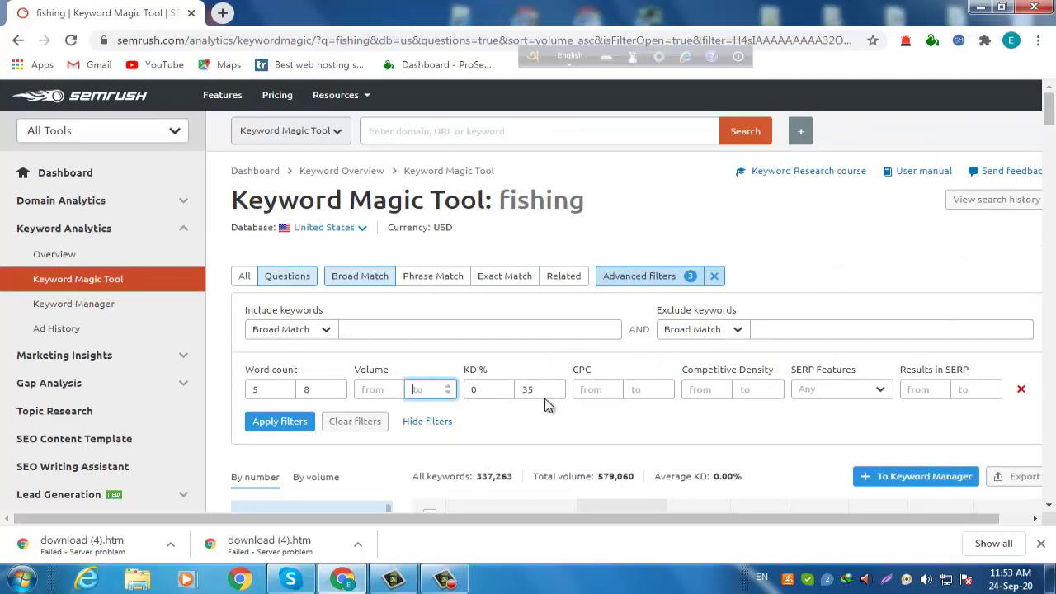
drag(538, 396, 509, 400)
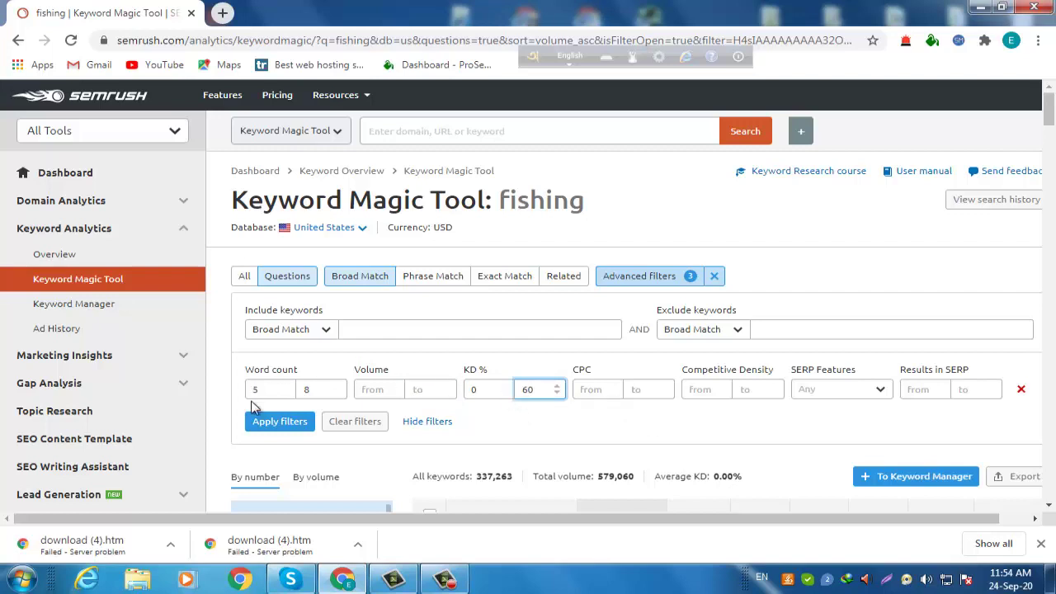
click(273, 430)
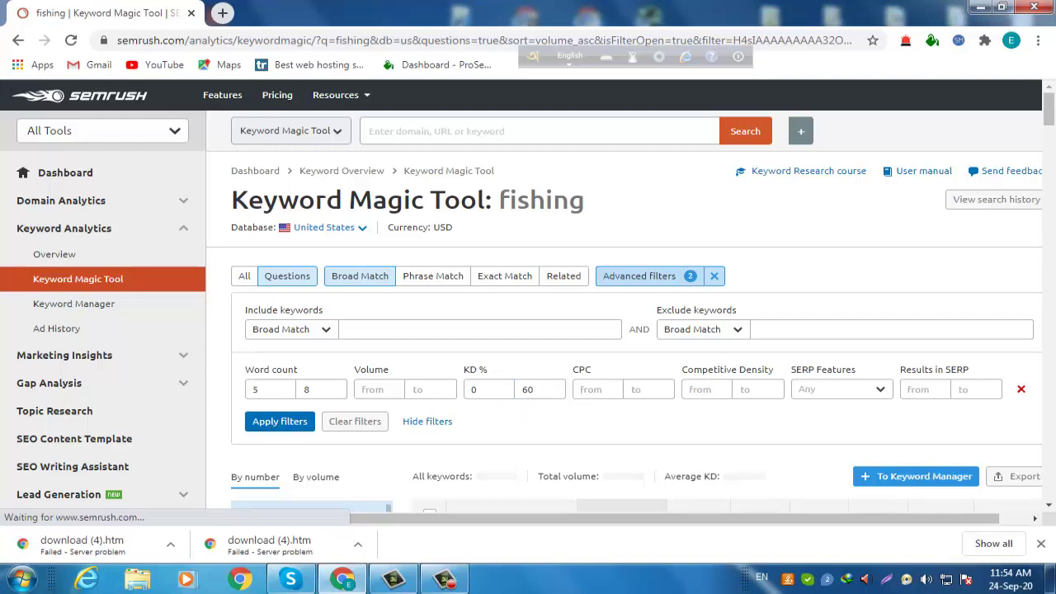
- Sort the question keywords by descending volume and look over the list
drag(1050, 128, 1050, 144)
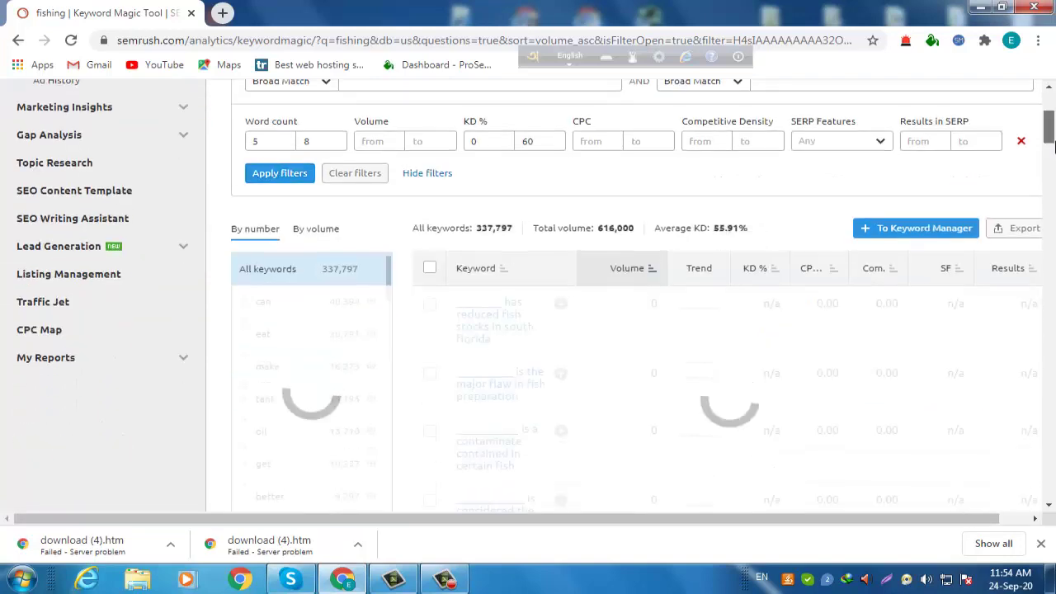
scroll(1052, 165, down, 3)
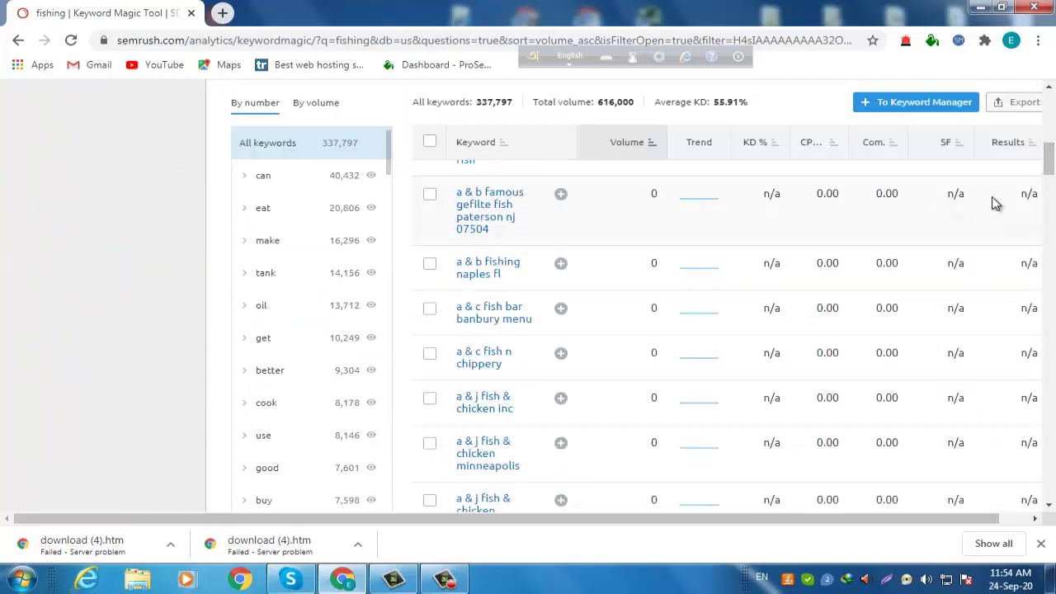
scroll(1051, 124, up, 3)
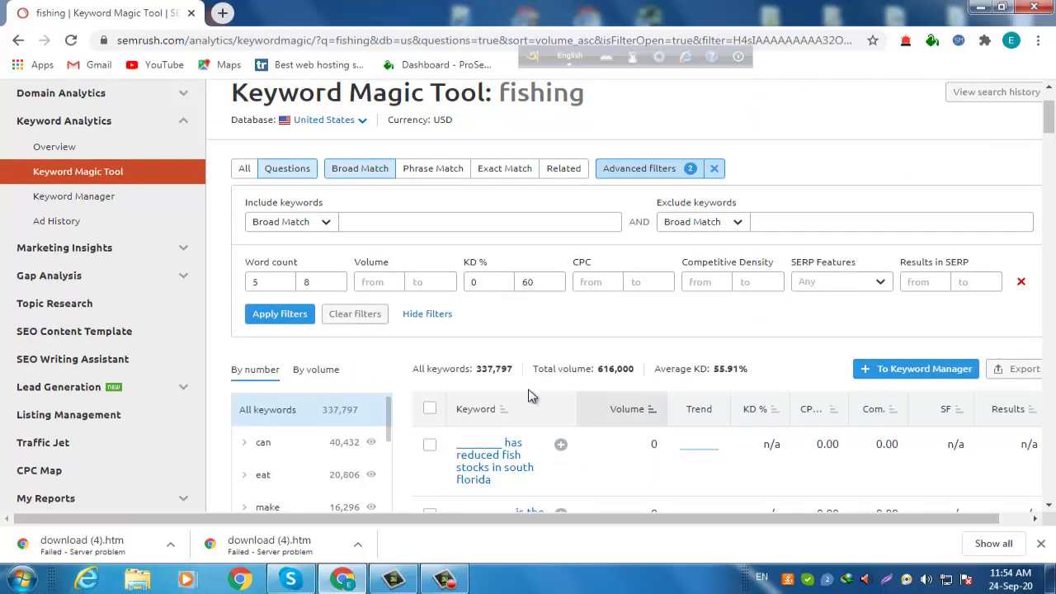
click(640, 416)
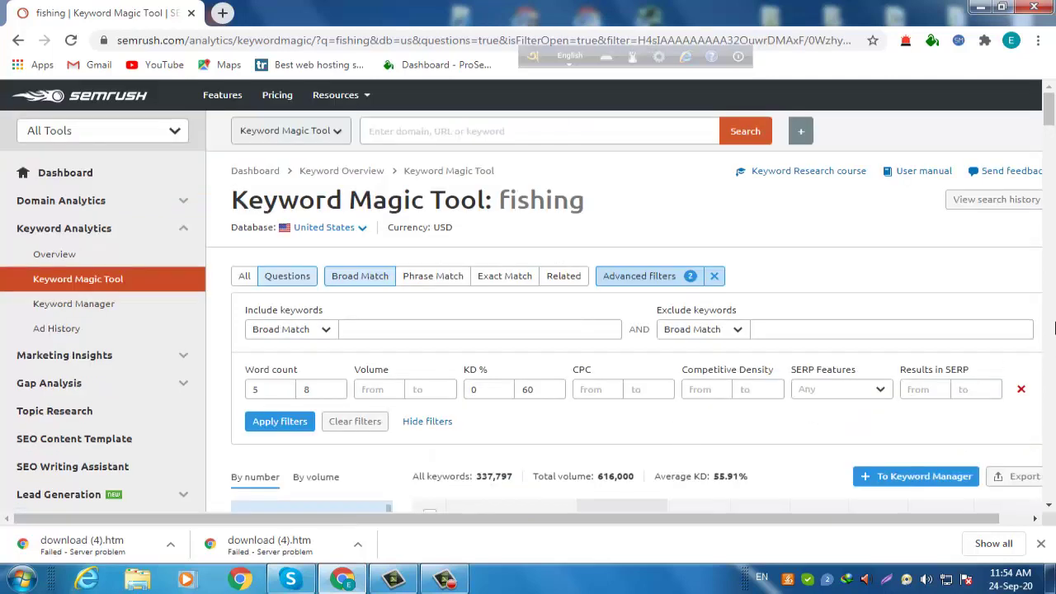
drag(1054, 123, 1053, 142)
drag(1048, 107, 1050, 141)
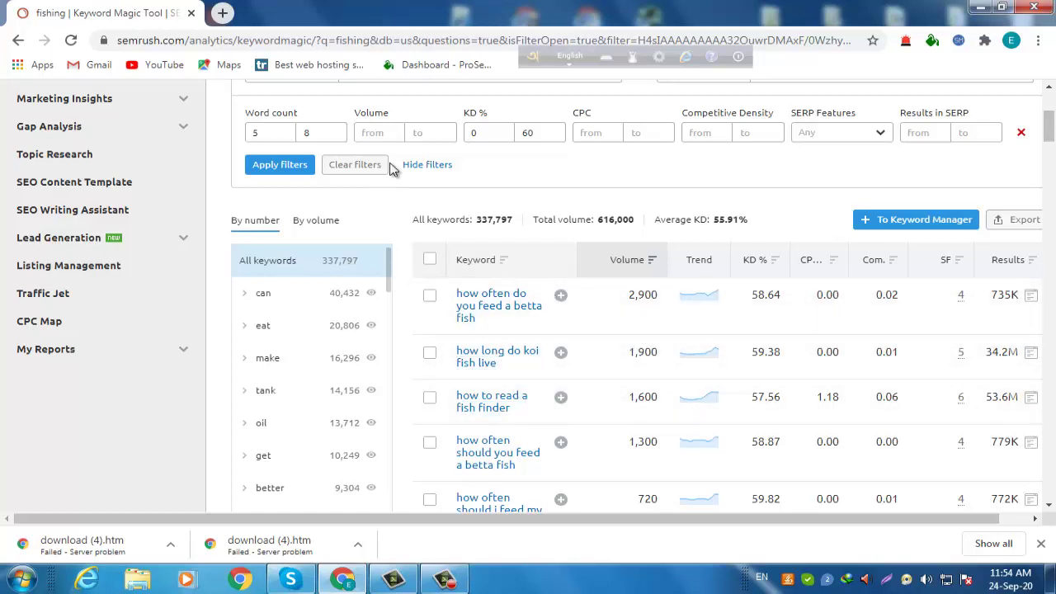
- Set the volume range to 200–5000, apply the filters and look over the resulting question keywords
click(383, 135)
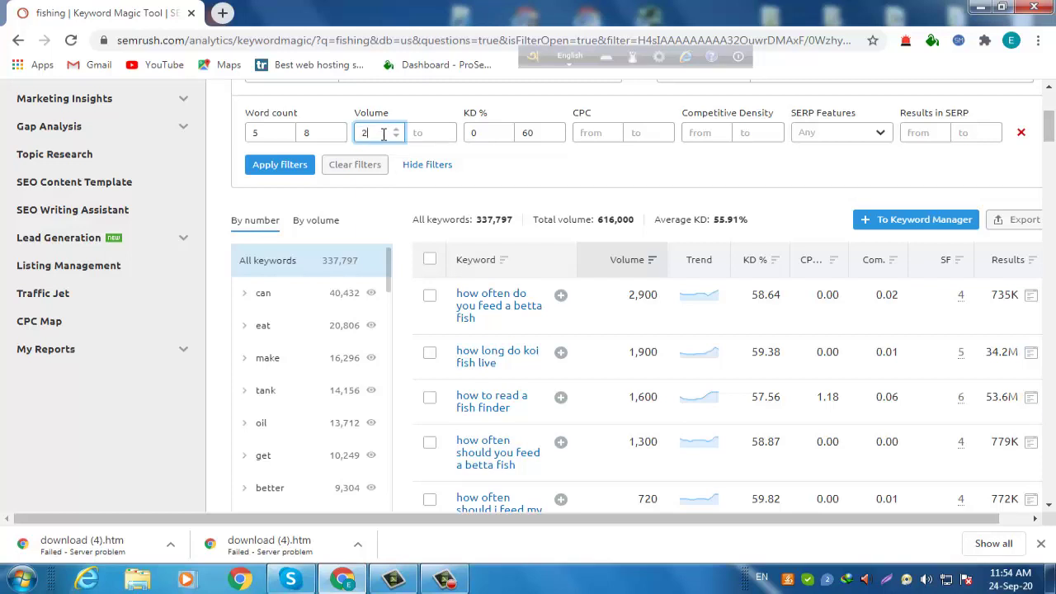
click(432, 134)
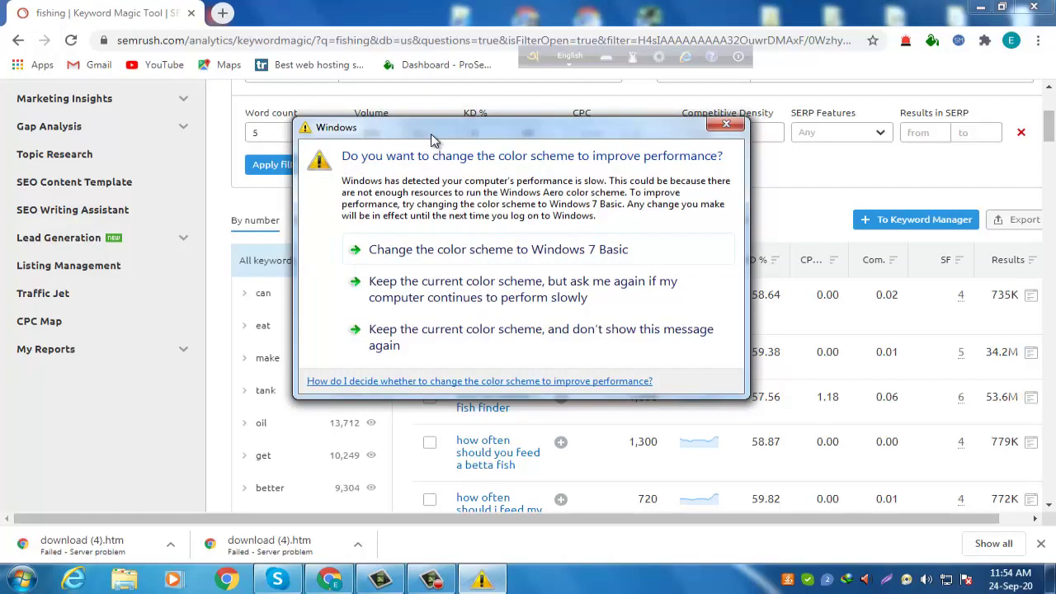
click(711, 127)
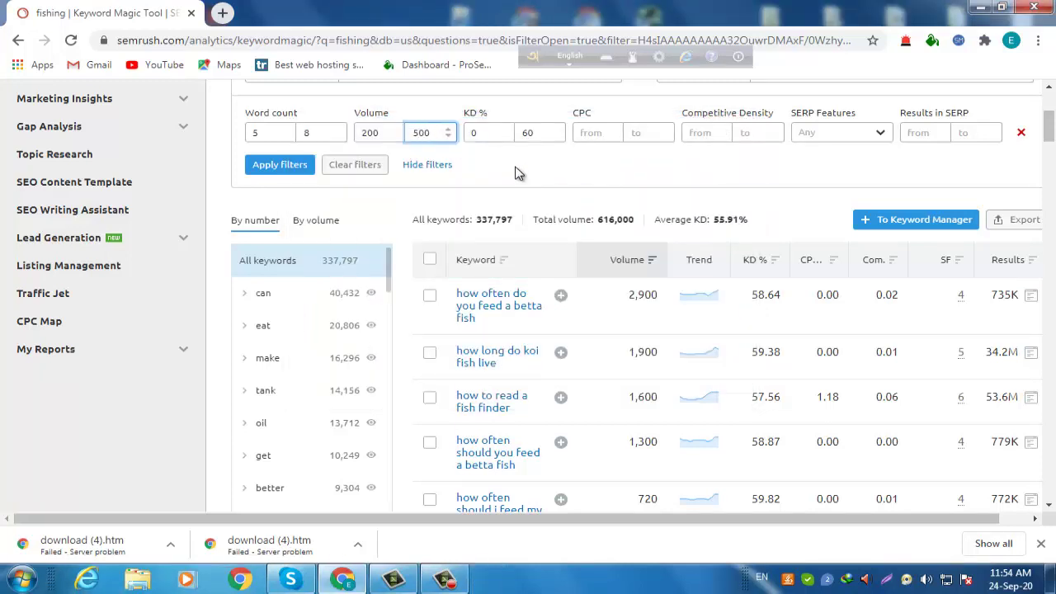
click(278, 167)
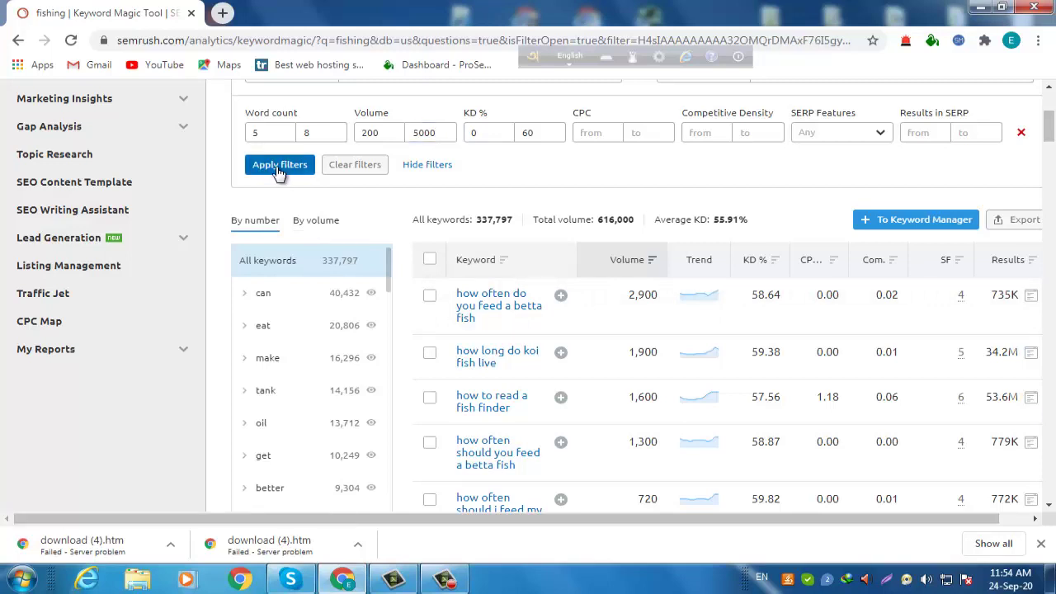
click(278, 167)
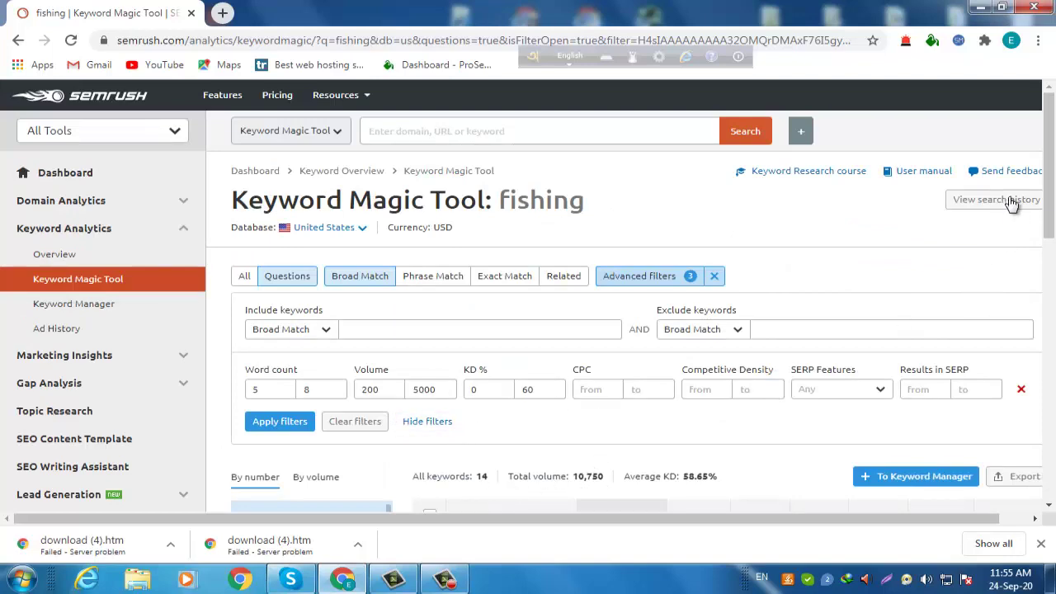
scroll(1049, 206, down, 2)
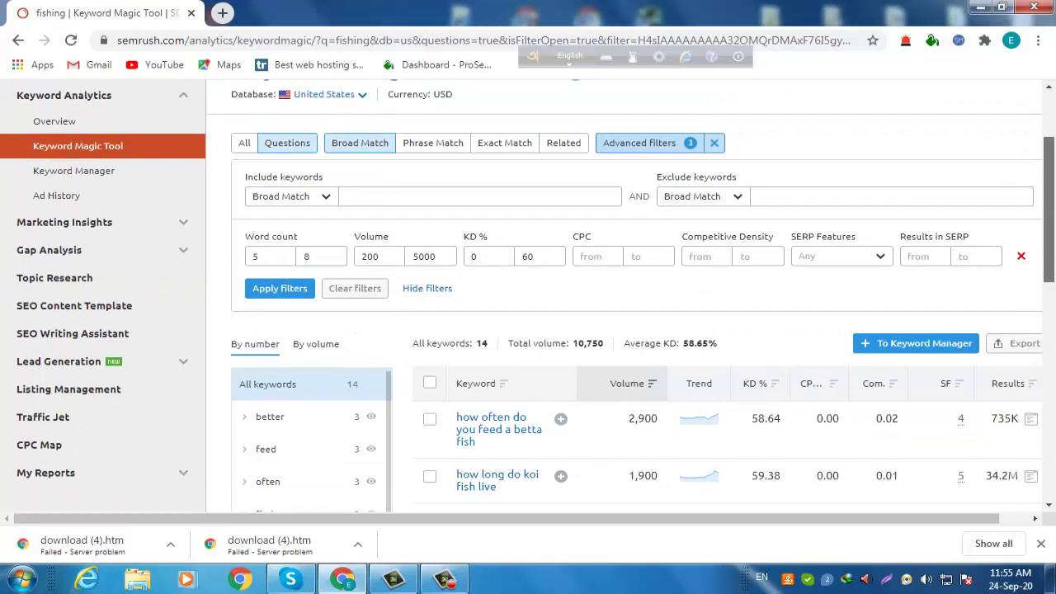
scroll(528, 297, down, 2)
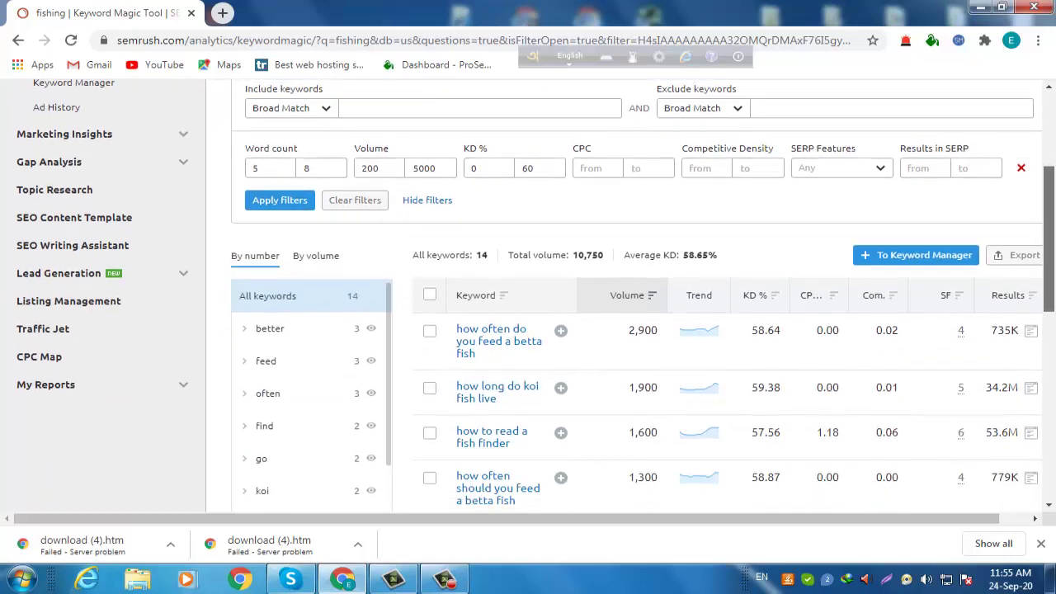
scroll(1049, 336, down, 2)
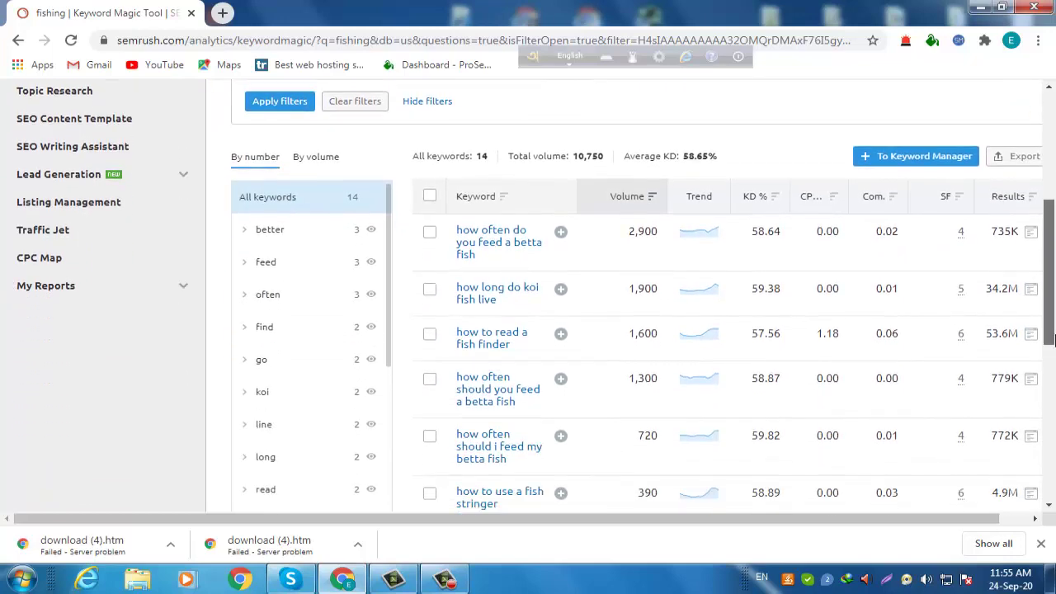
- Switch from question keywords to all keywords with the same filters and look over the list
drag(1049, 337, 1055, 276)
scroll(1053, 276, up, 1)
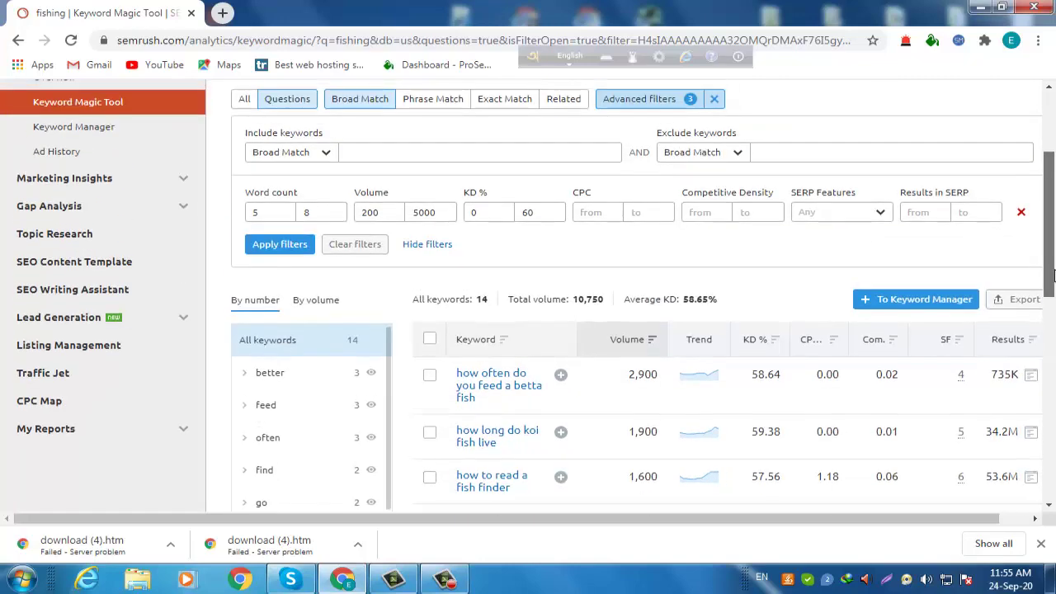
scroll(1054, 277, up, 1)
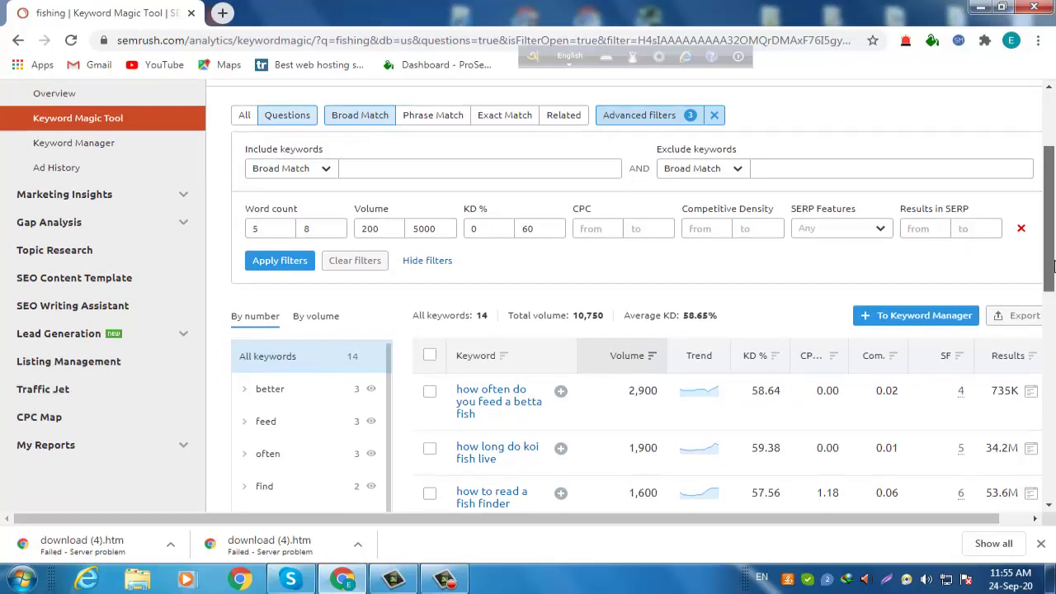
click(244, 123)
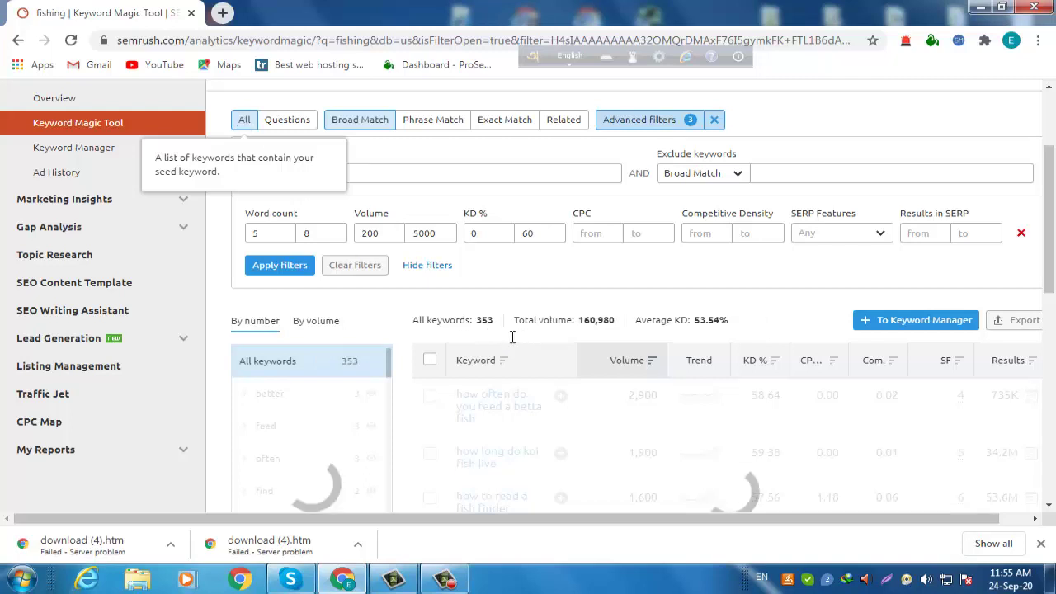
scroll(513, 342, up, 2)
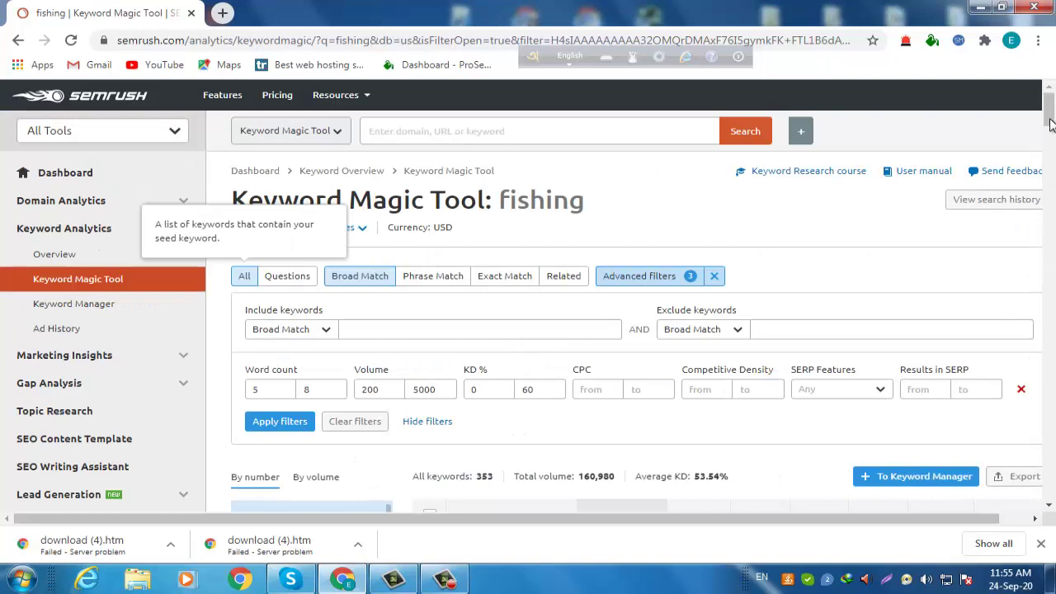
drag(1051, 124, 1050, 142)
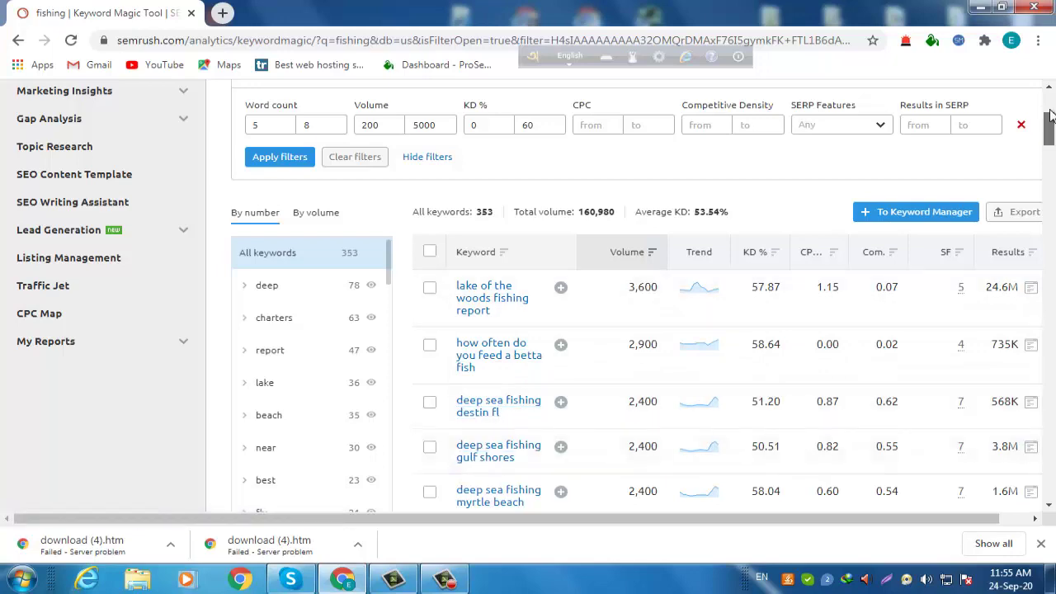
drag(1050, 124, 1050, 116)
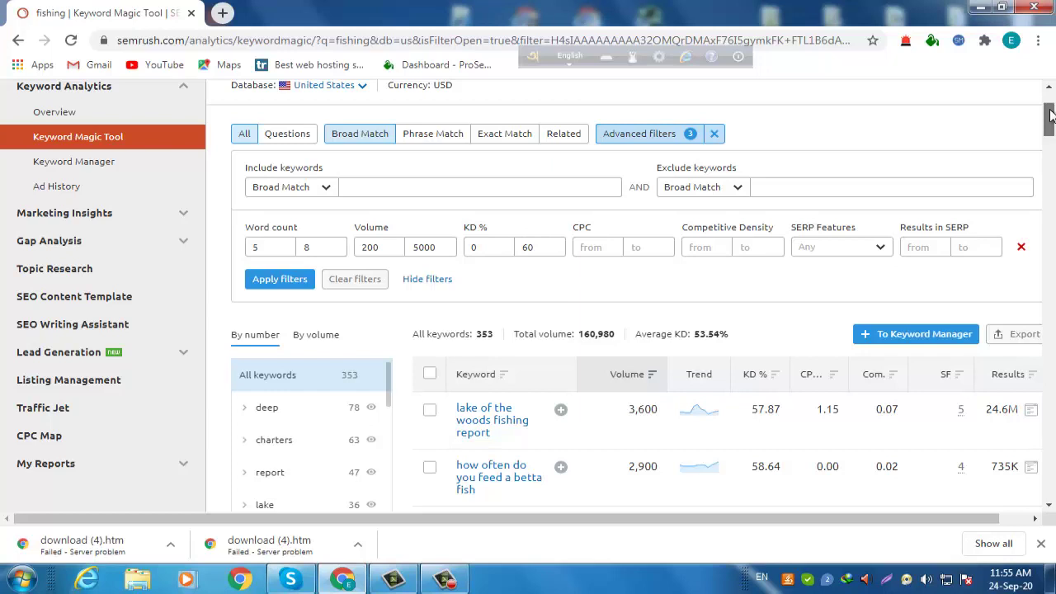
scroll(1051, 113, up, 1)
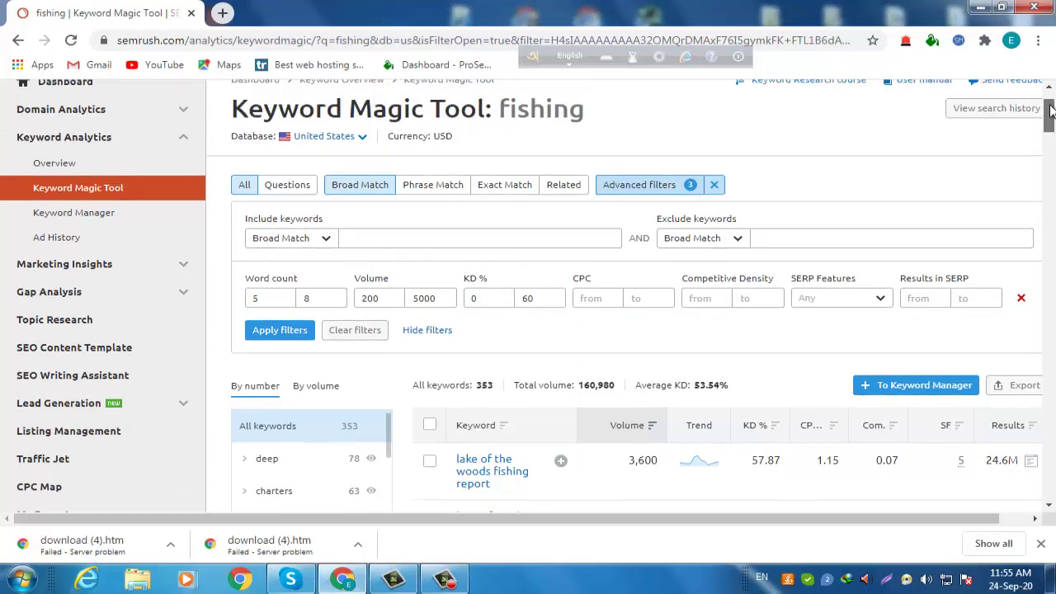
- Restrict the keywords to Phrase Match and look through the filtered list with its volumes and KD %
click(443, 196)
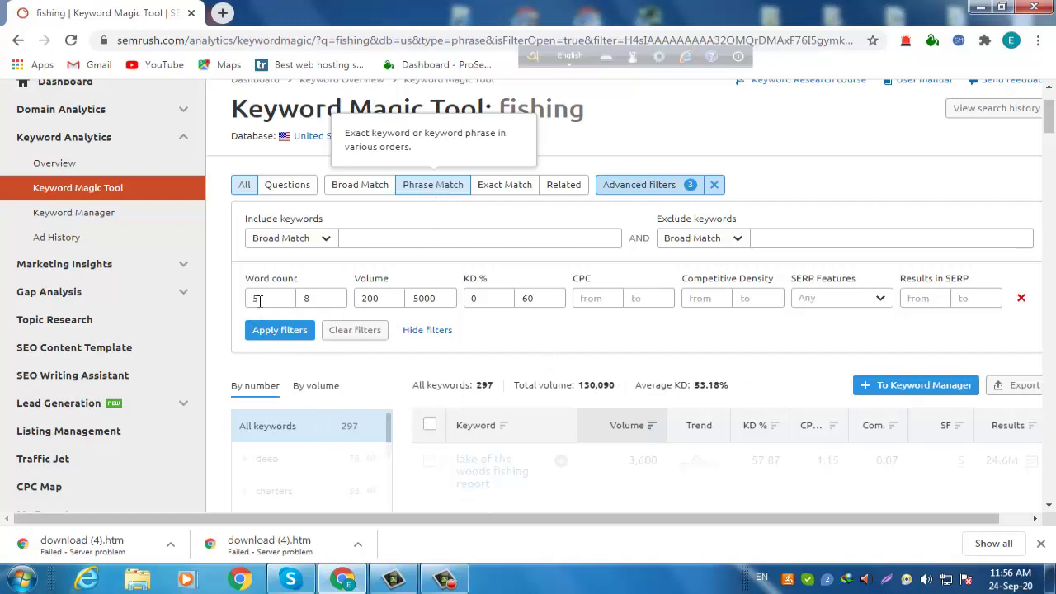
scroll(266, 304, up, 2)
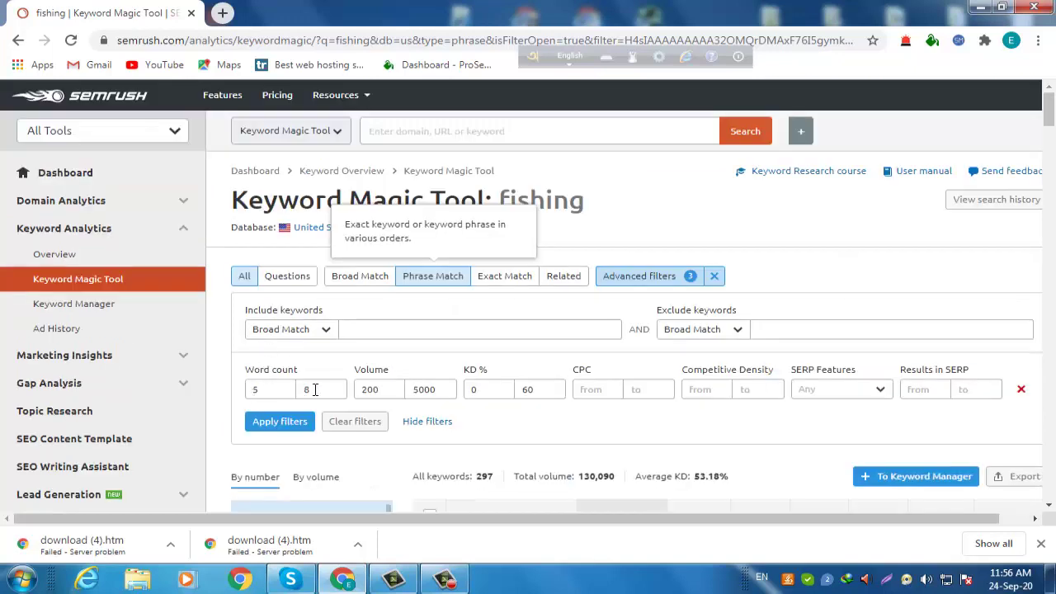
drag(1046, 113, 1050, 136)
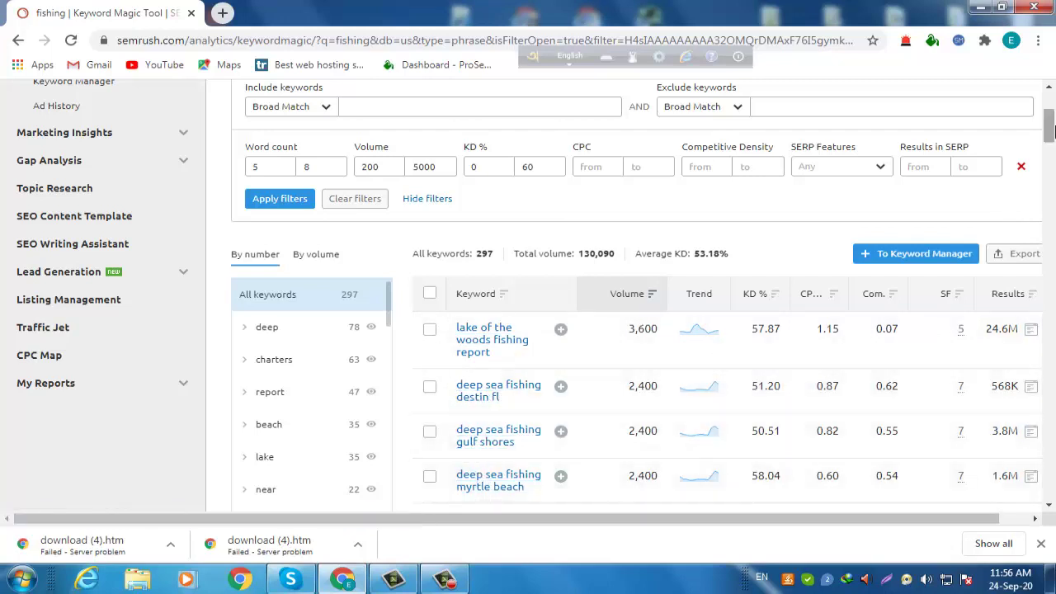
scroll(1051, 157, down, 2)
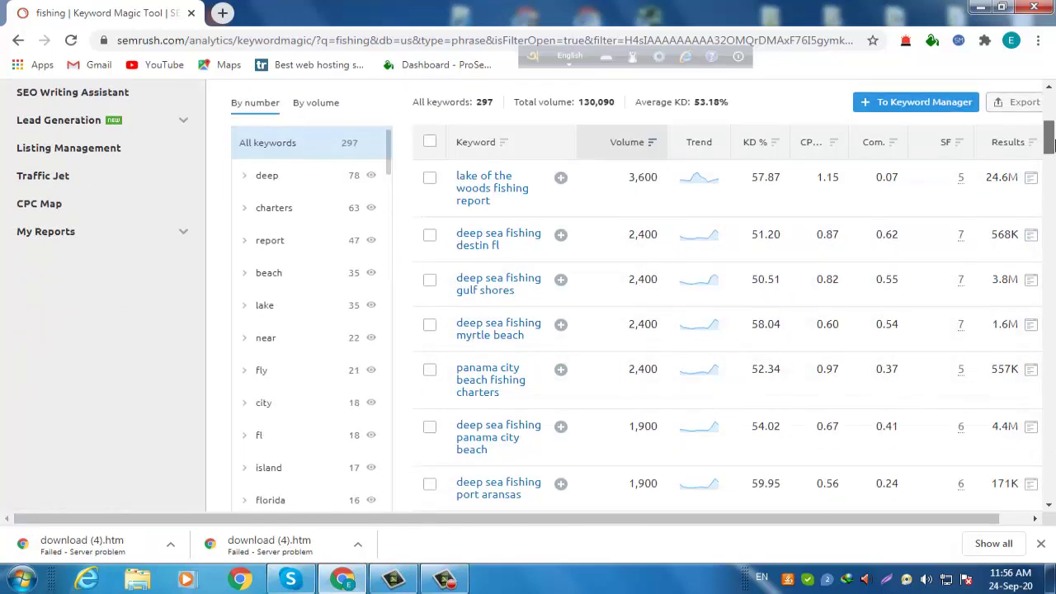
drag(1051, 144, 1050, 142)
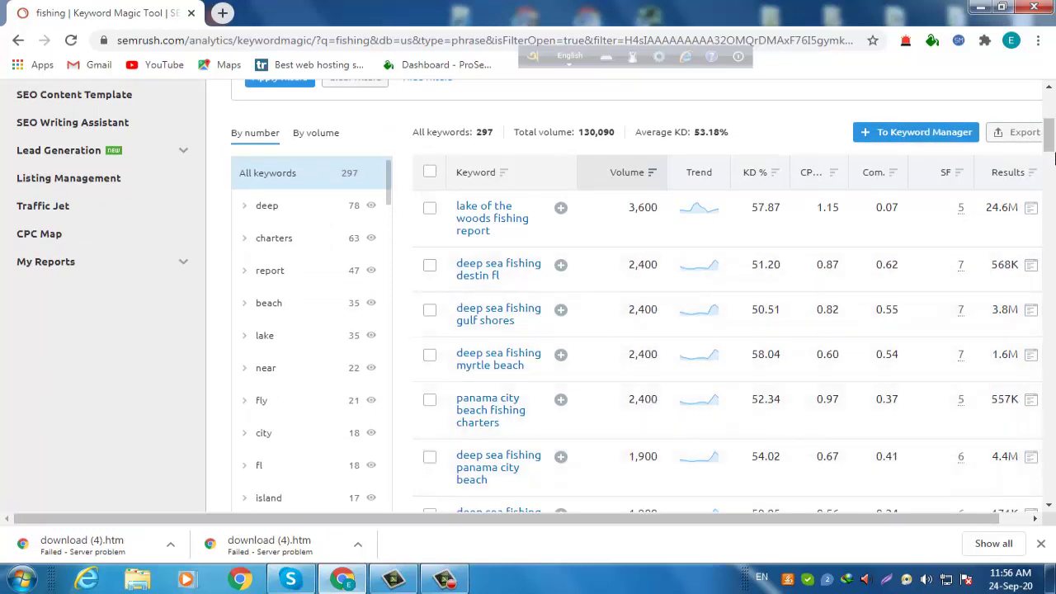
drag(1052, 149, 1052, 176)
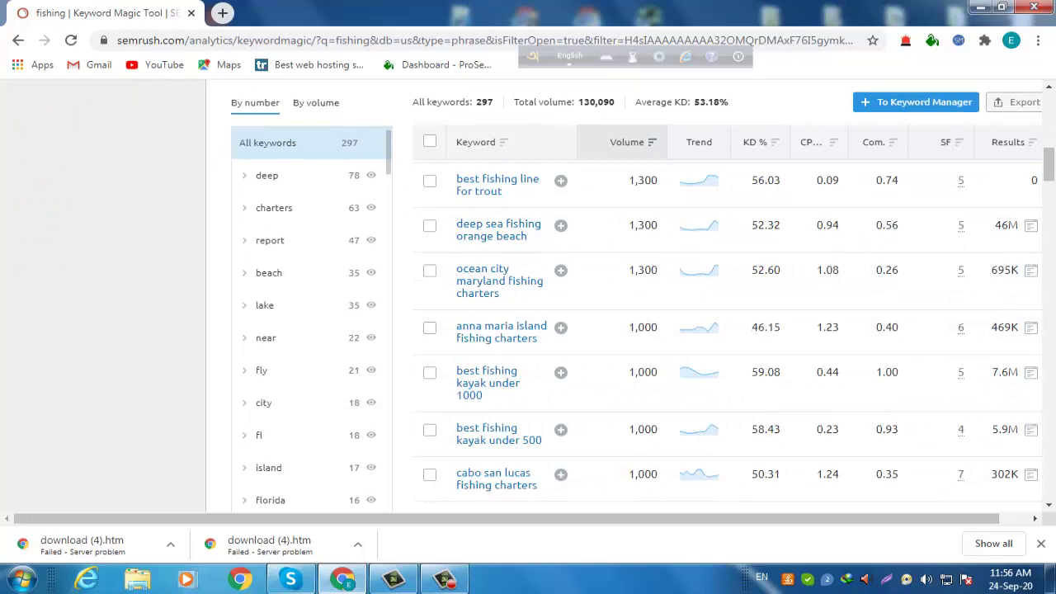
- Examine the rest of the Phrase Match keywords down to the lower volumes, comparing their KD %, and return to the filters
scroll(726, 330, down, 3)
scroll(1054, 211, down, 8)
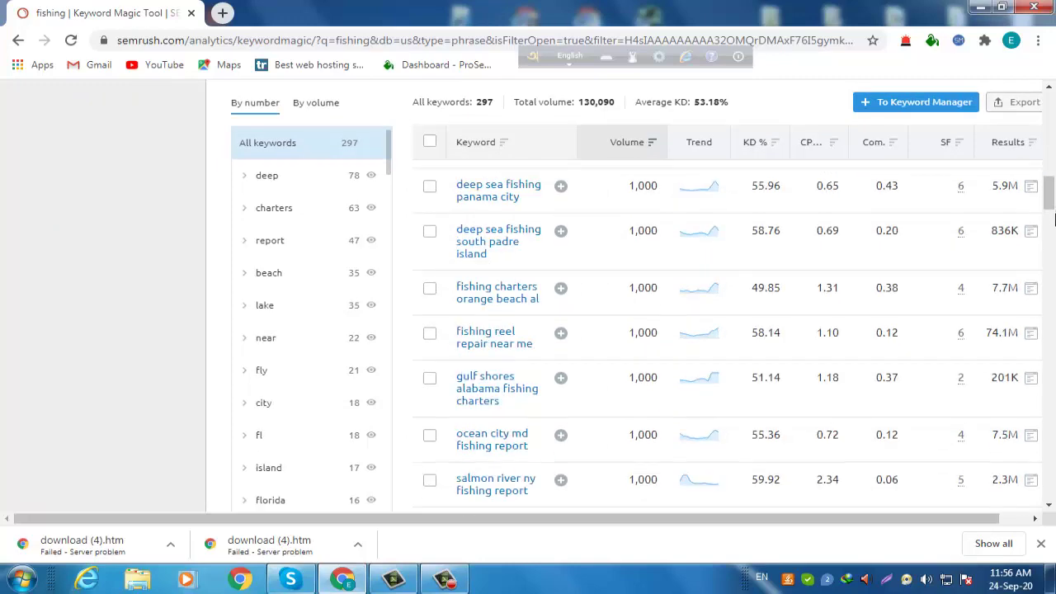
scroll(1054, 283, down, 5)
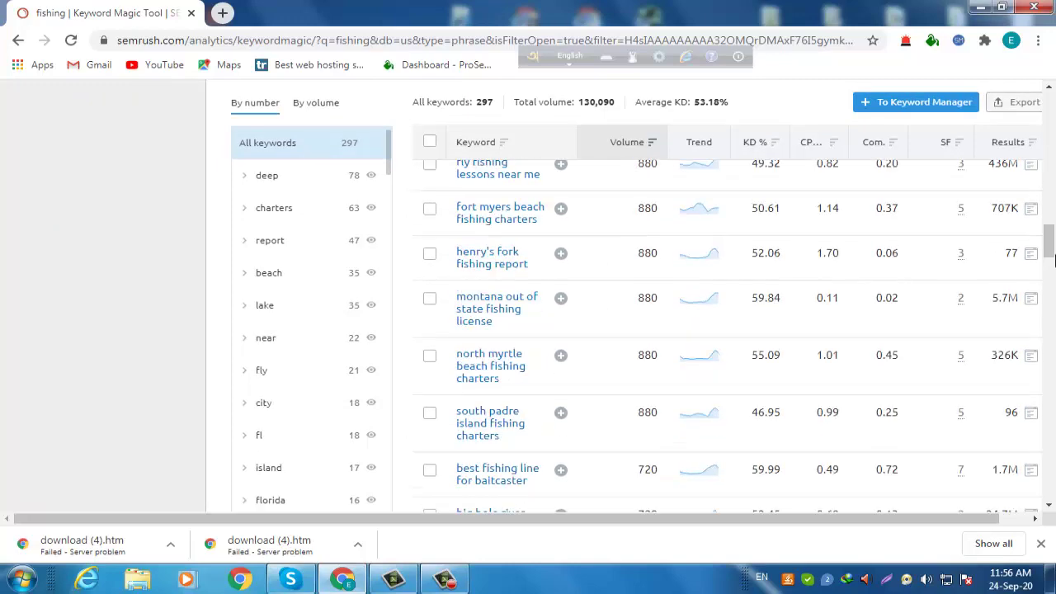
scroll(1054, 283, down, 6)
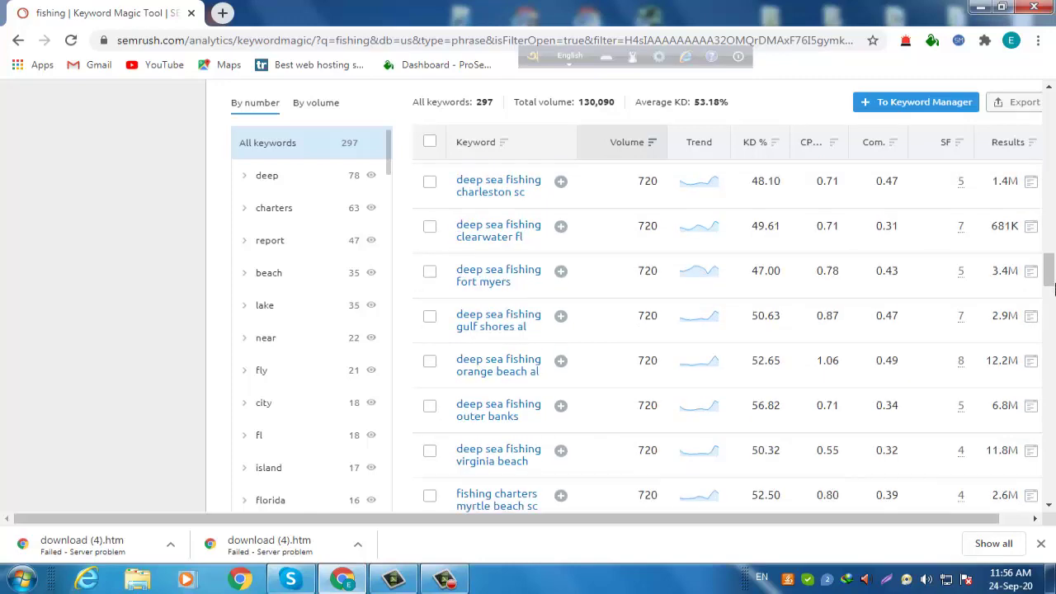
scroll(726, 330, down, 10)
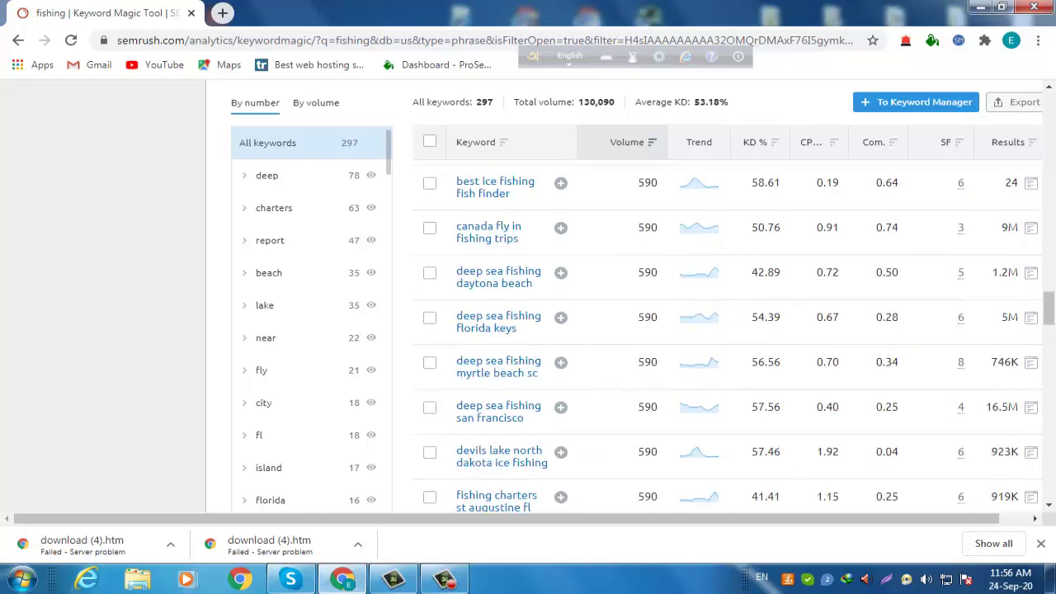
scroll(1051, 388, down, 3)
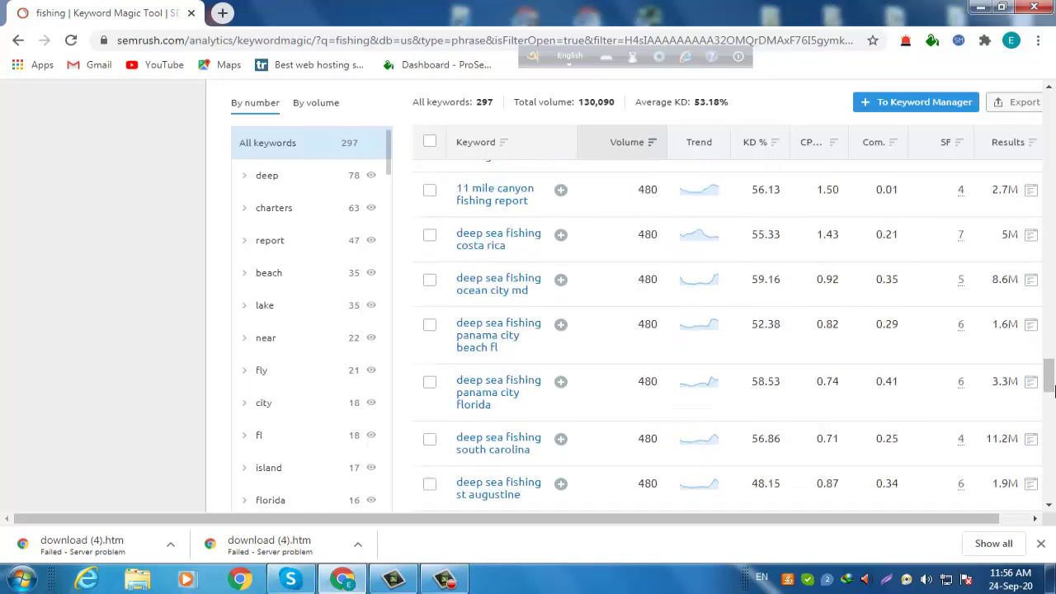
drag(1054, 402, 1055, 449)
scroll(1053, 446, down, 3)
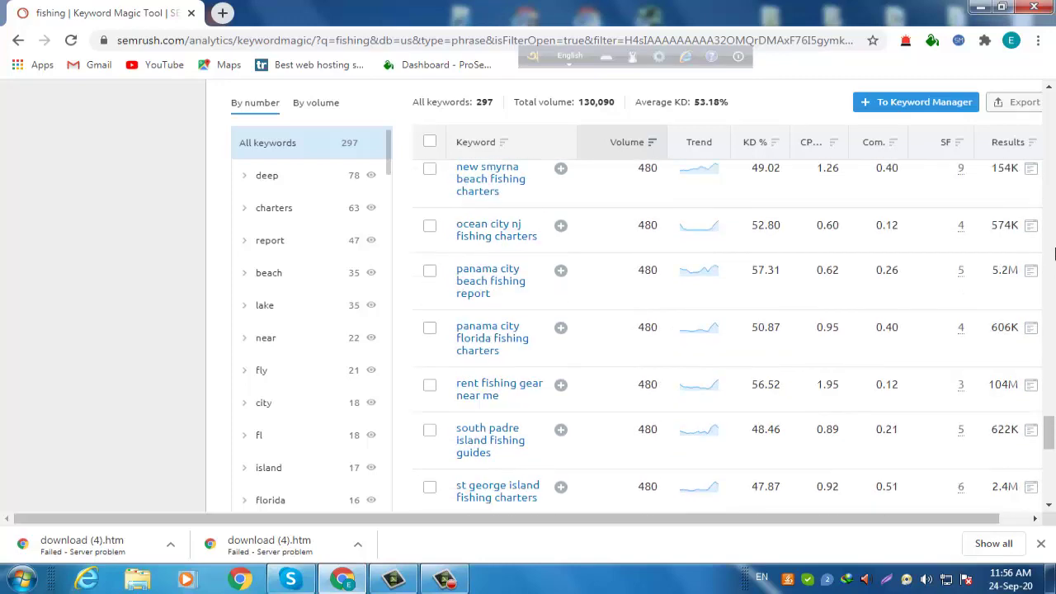
drag(1052, 453, 1046, 114)
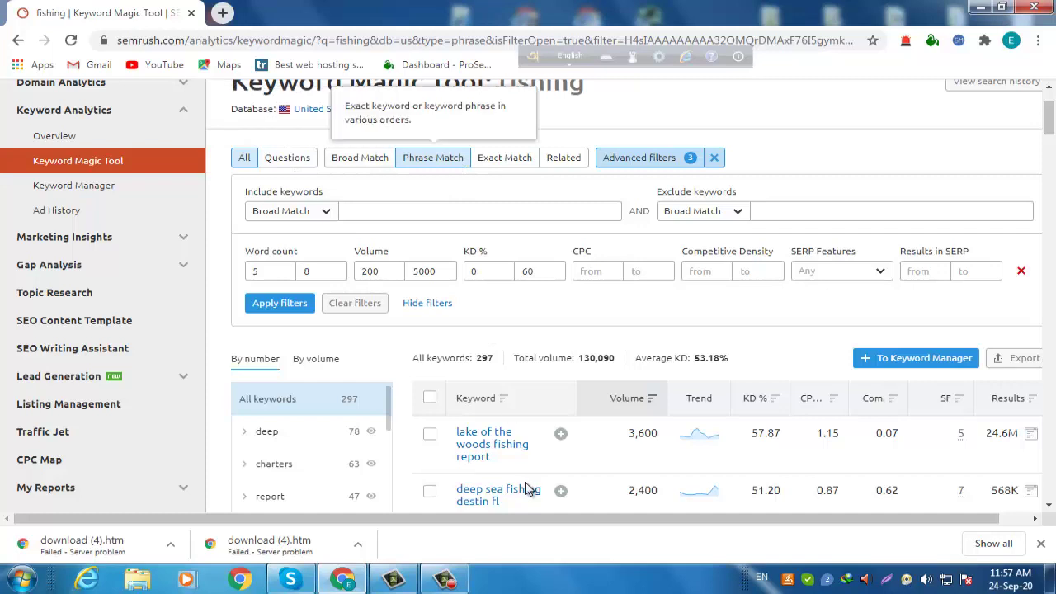
- Restrict the fishing keywords to Exact Match
click(511, 164)
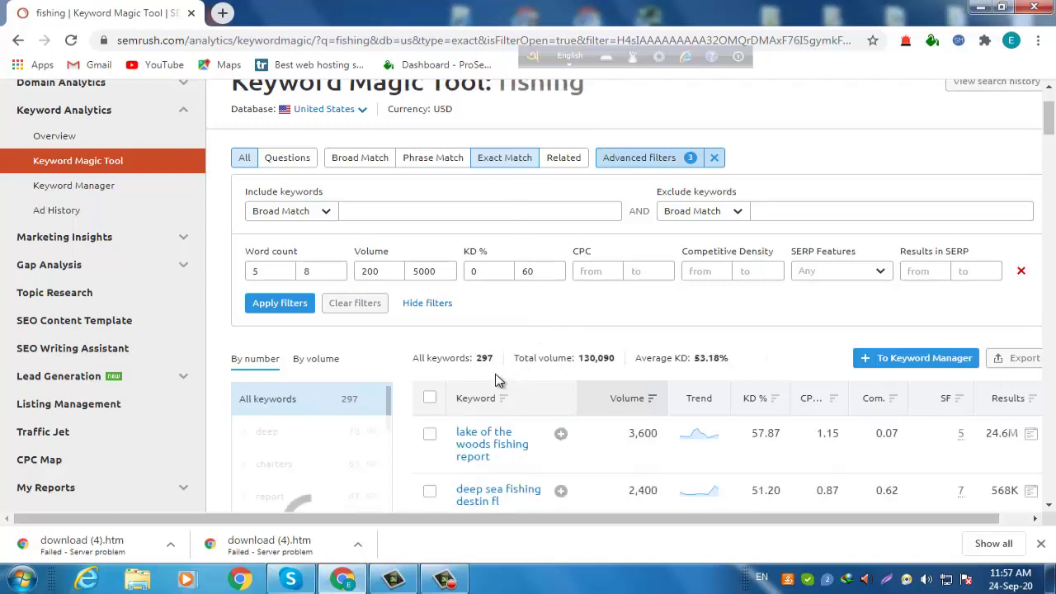
scroll(498, 381, up, 2)
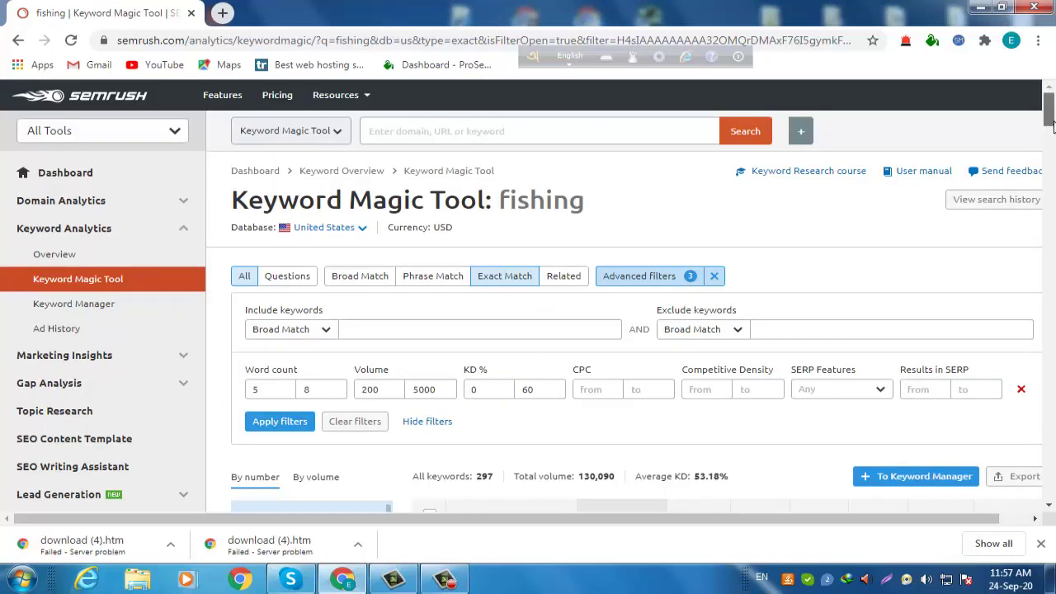
scroll(1051, 121, down, 3)
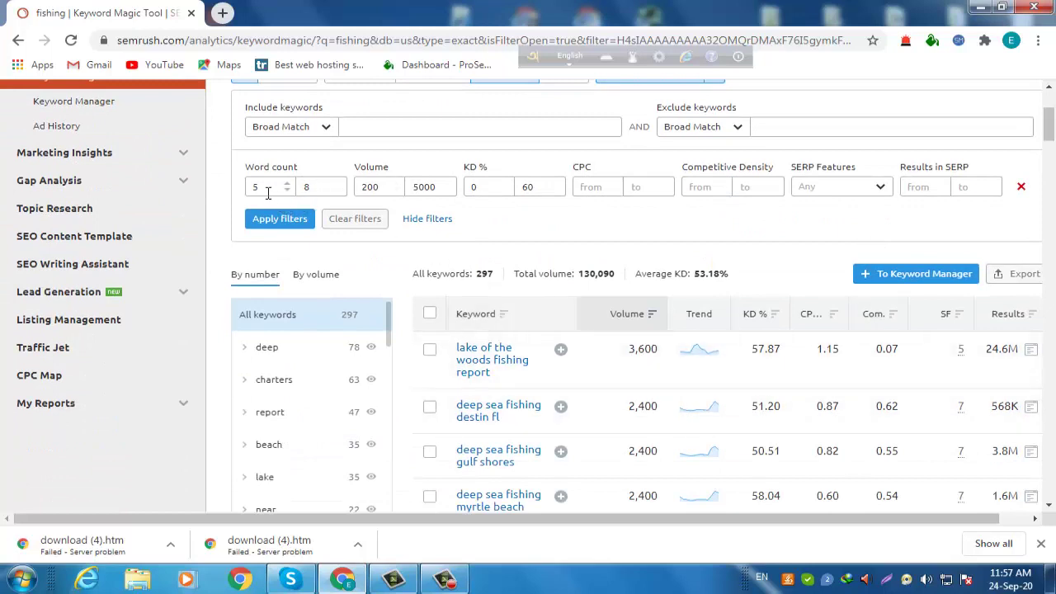
- Clear the minimum word count, keeping 8 as the maximum, and apply the filters to the Exact Match keywords
drag(267, 191, 247, 191)
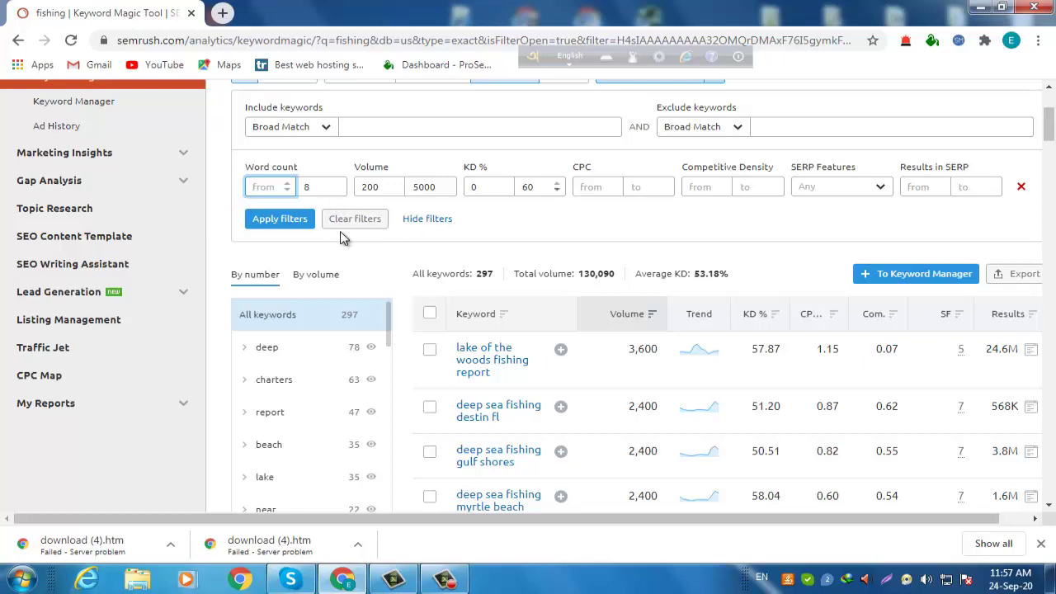
click(277, 223)
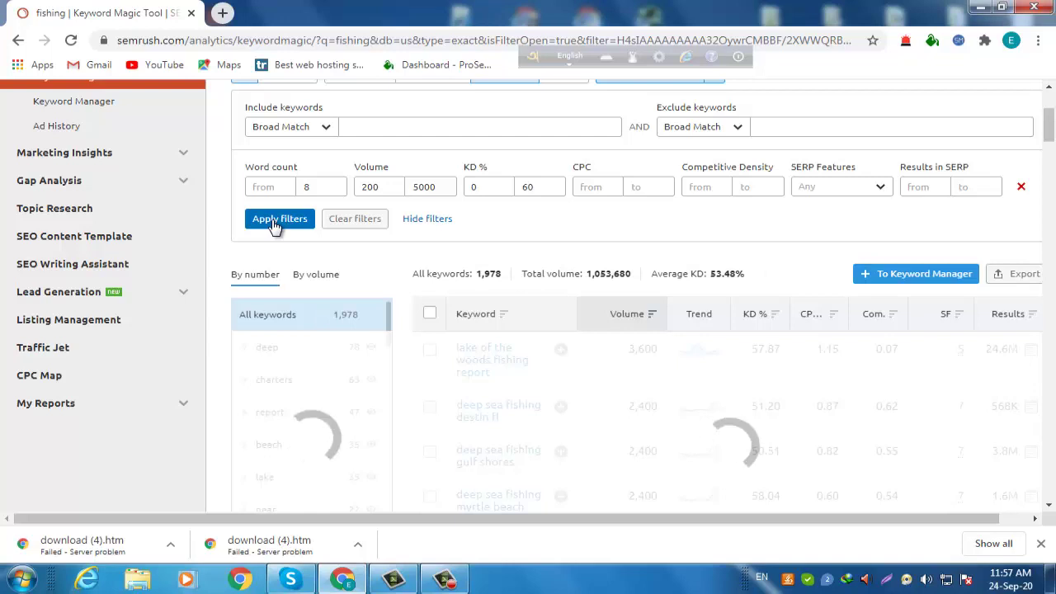
scroll(272, 227, up, 3)
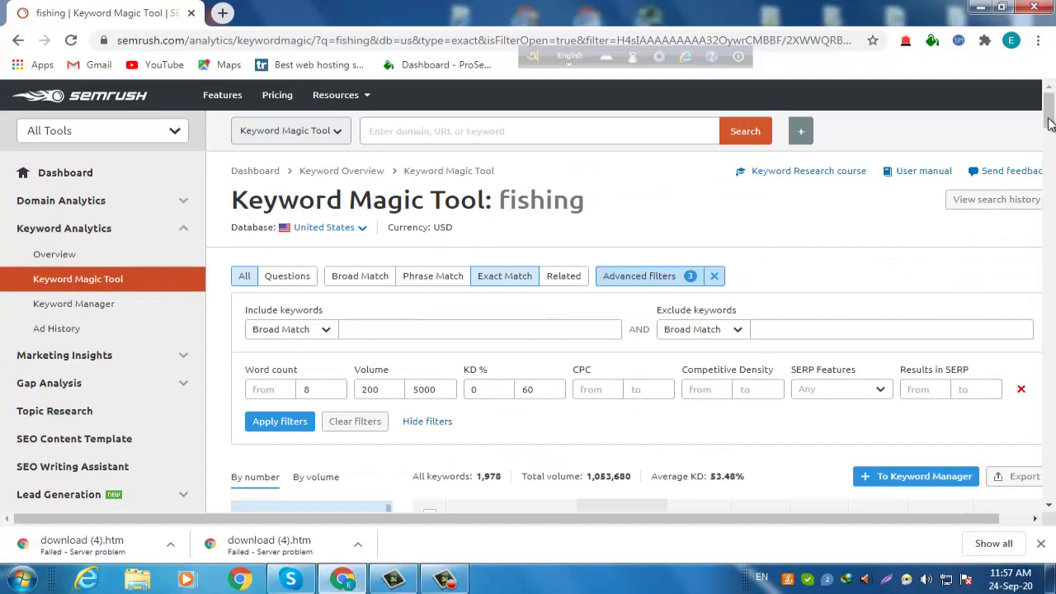
drag(1049, 123, 1049, 139)
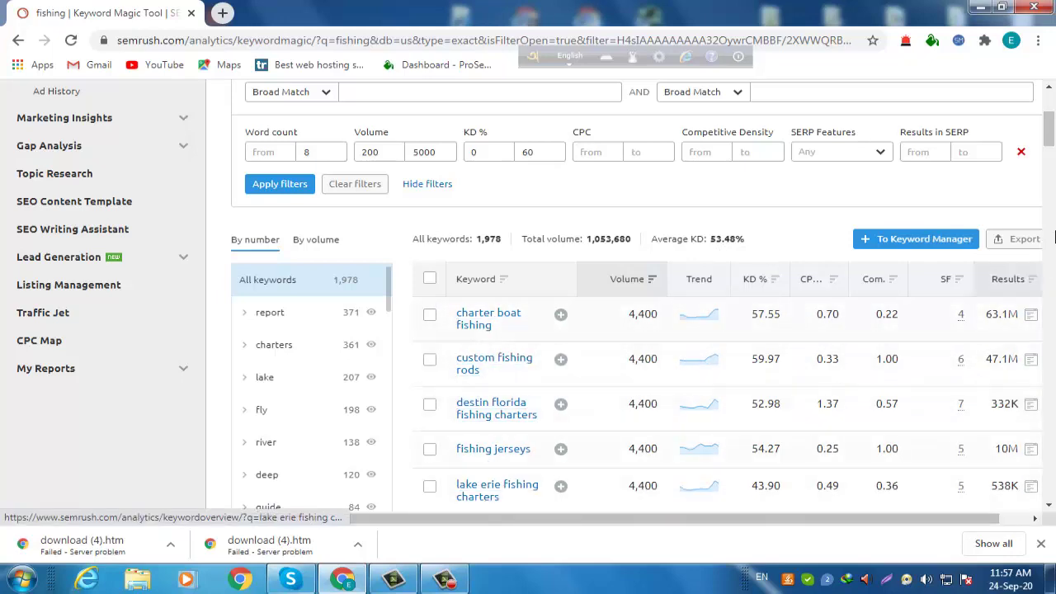
- Look through the Exact Match keywords with their volumes and KD %, dismissing the Windows color scheme prompts
scroll(1050, 140, down, 1)
scroll(635, 330, down, 3)
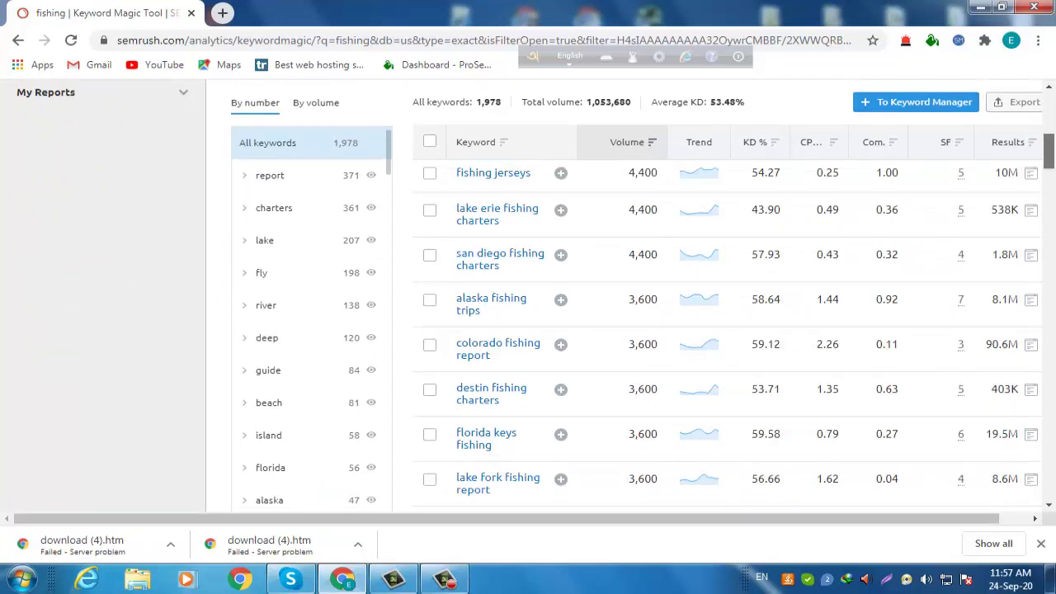
scroll(726, 342, down, 8)
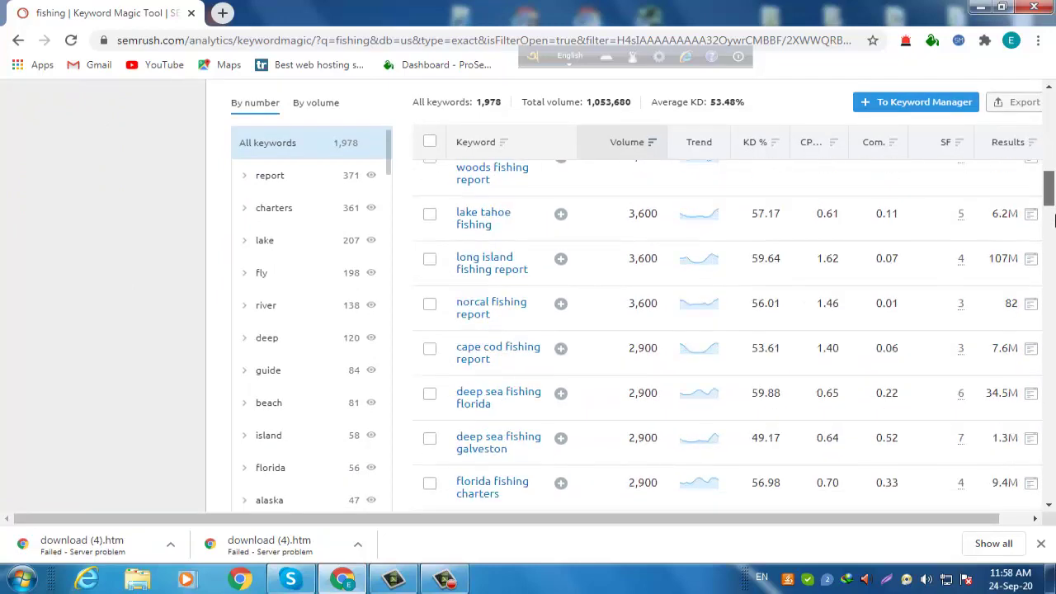
drag(1049, 213, 1049, 163)
drag(1049, 163, 1051, 148)
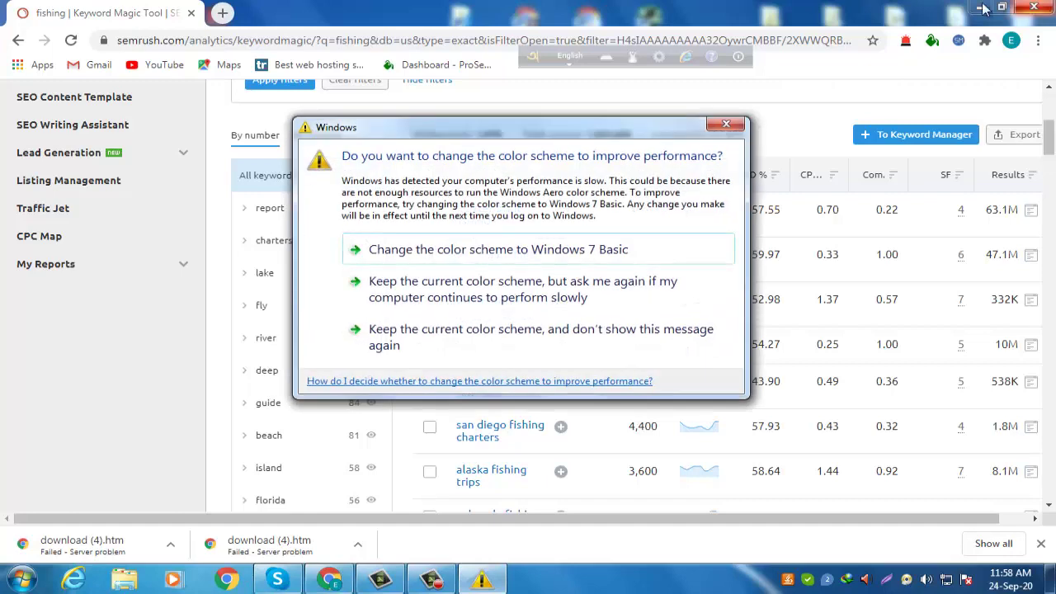
click(727, 125)
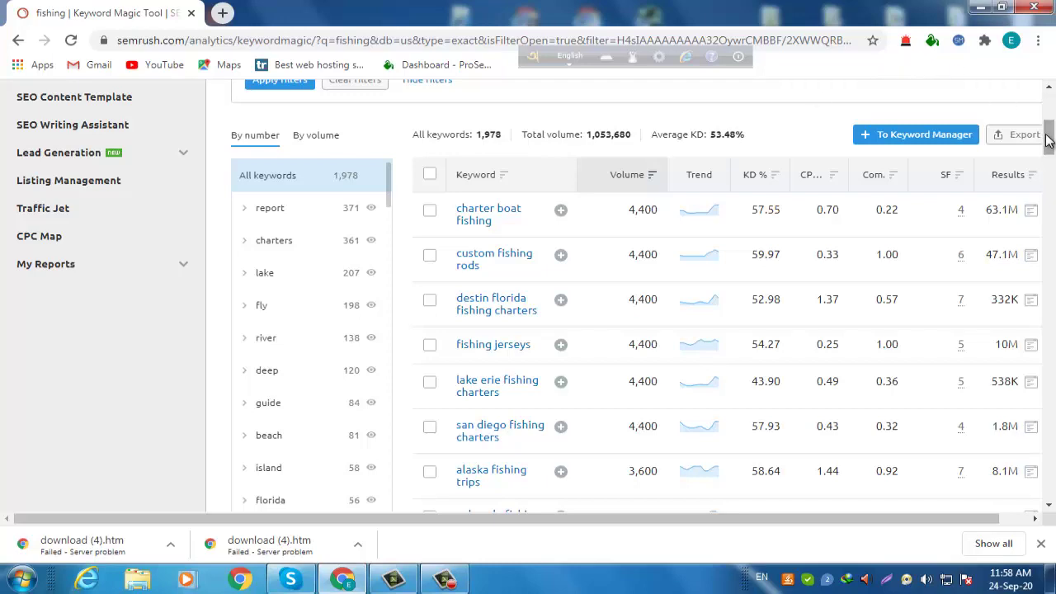
drag(1048, 137, 1047, 99)
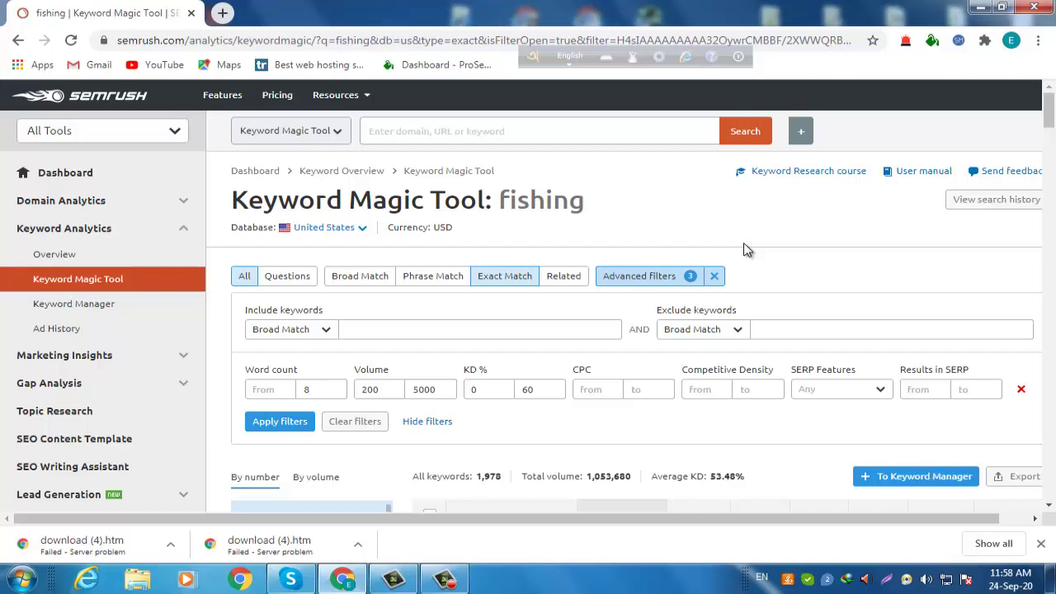
scroll(1052, 147, down, 1)
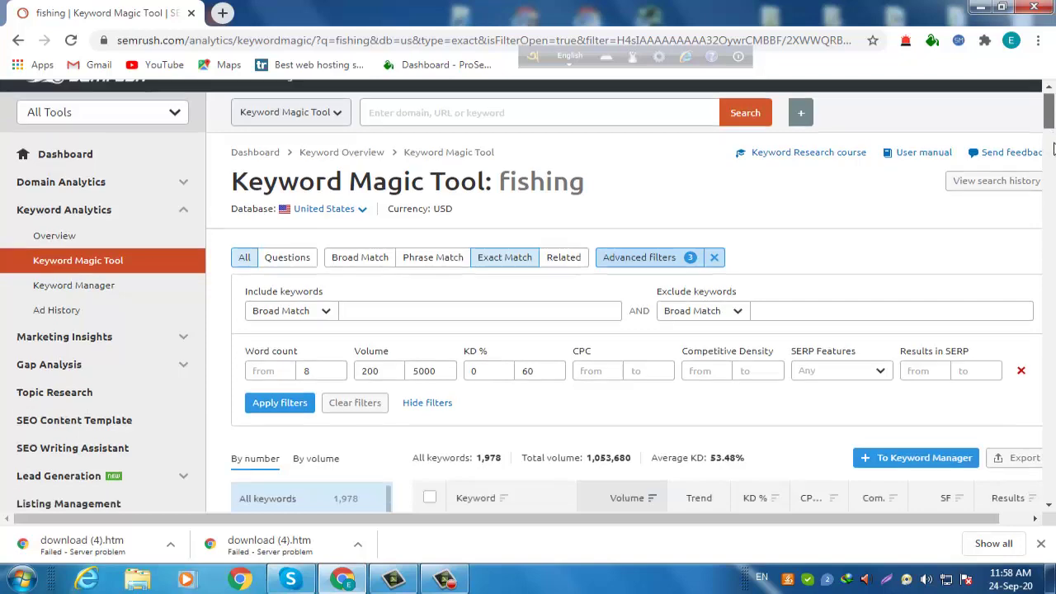
scroll(1053, 147, down, 5)
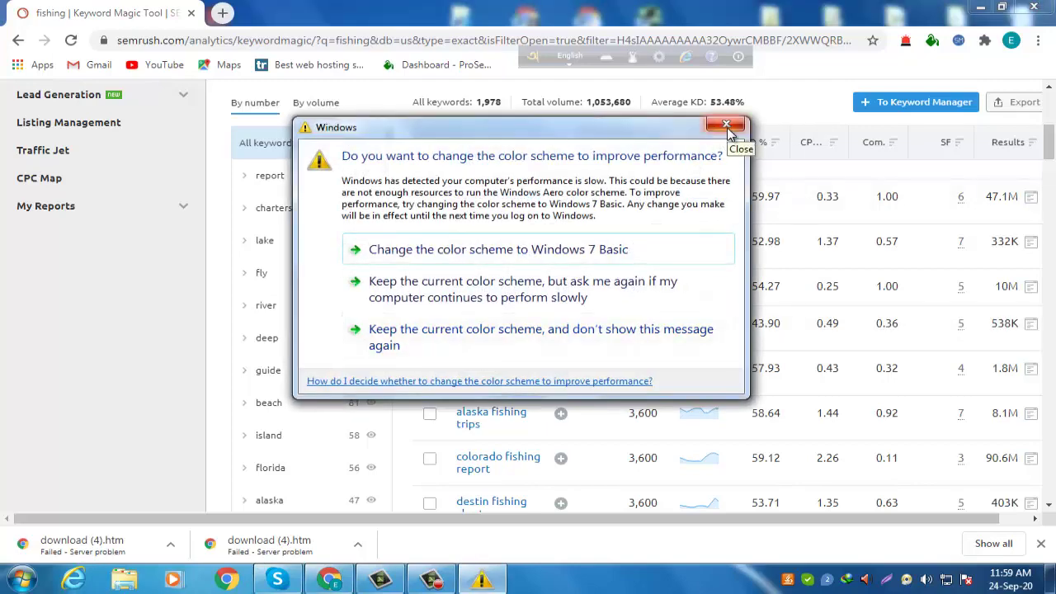
click(726, 126)
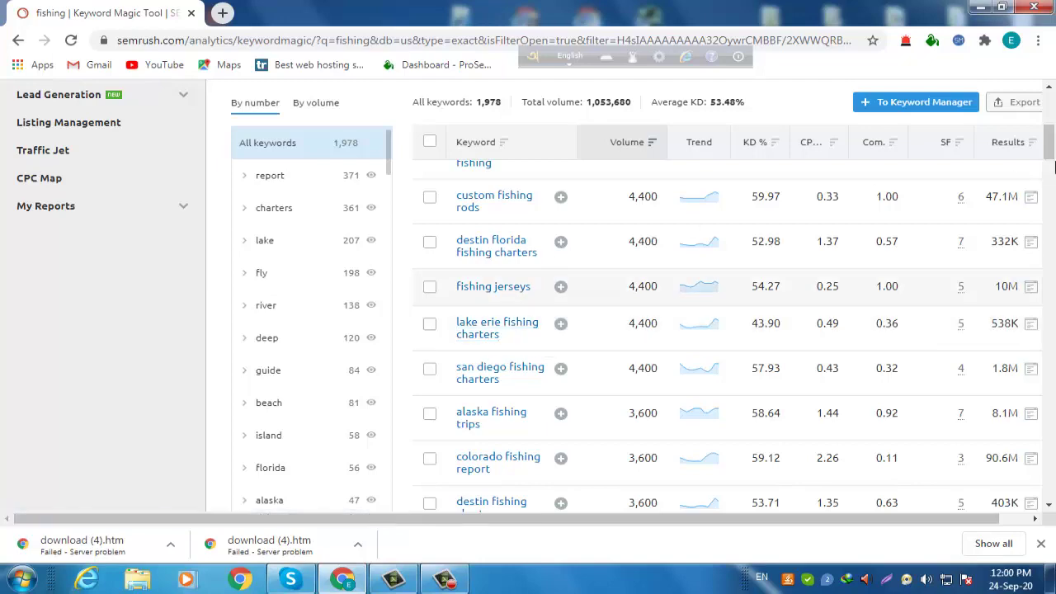
scroll(1048, 147, up, 5)
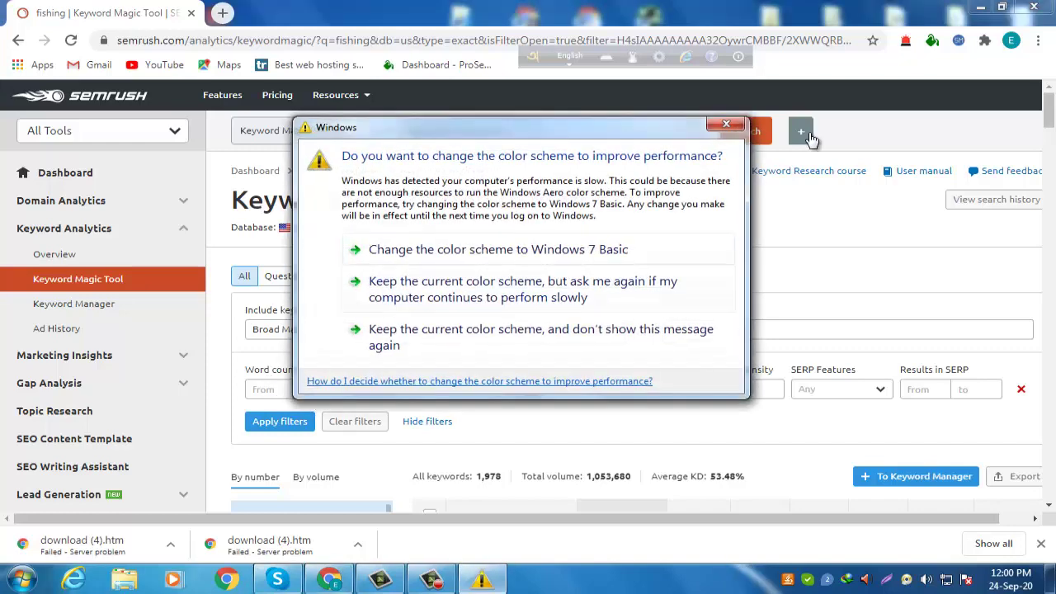
click(730, 126)
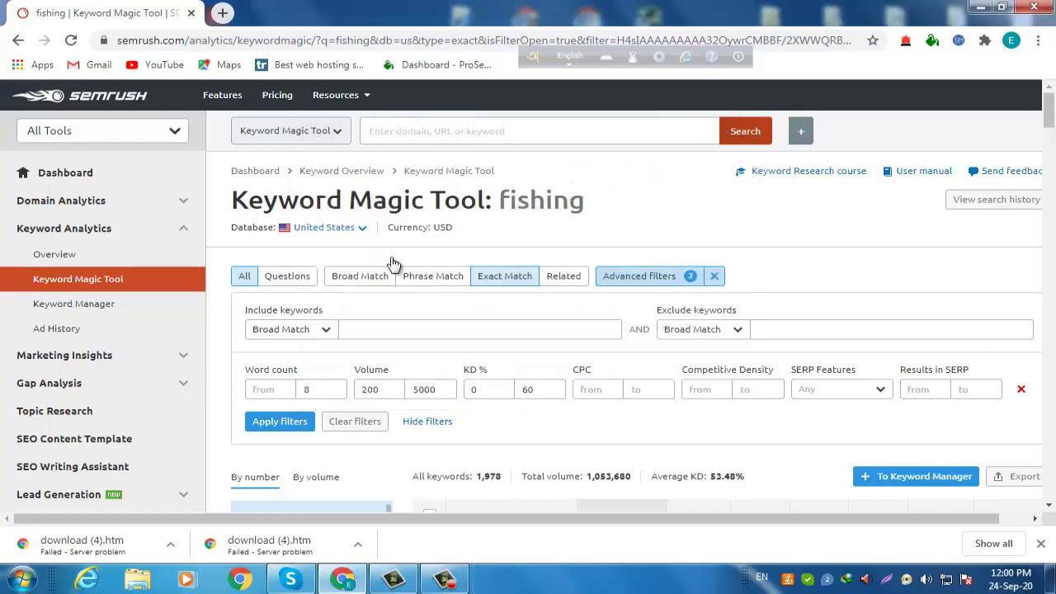
- Switch to question keywords with the same Exact Match filters, look over the list and dismiss the Windows color scheme prompt
click(285, 276)
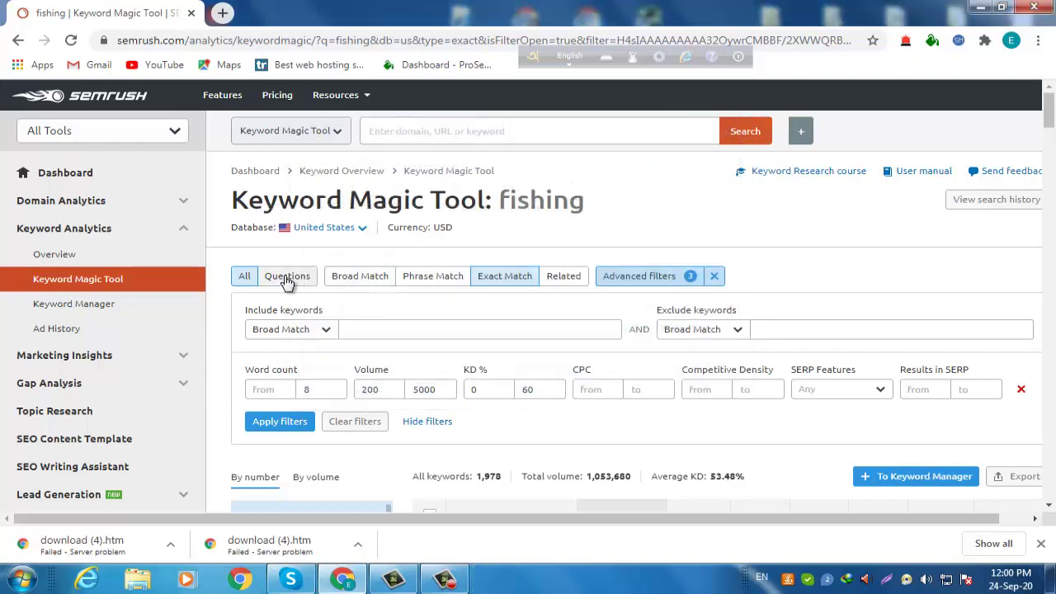
click(278, 422)
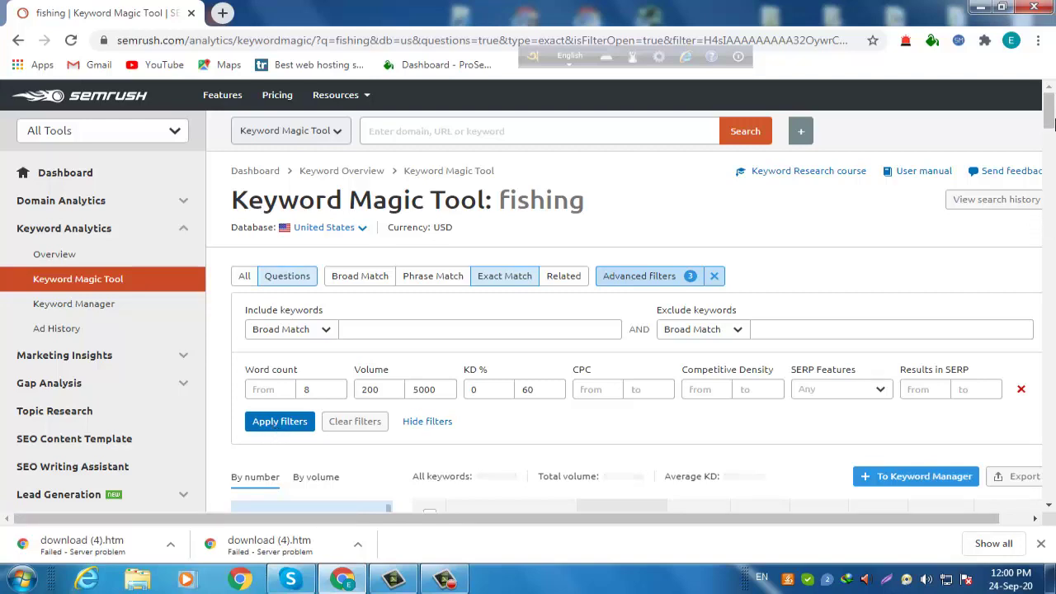
drag(1053, 122, 1054, 239)
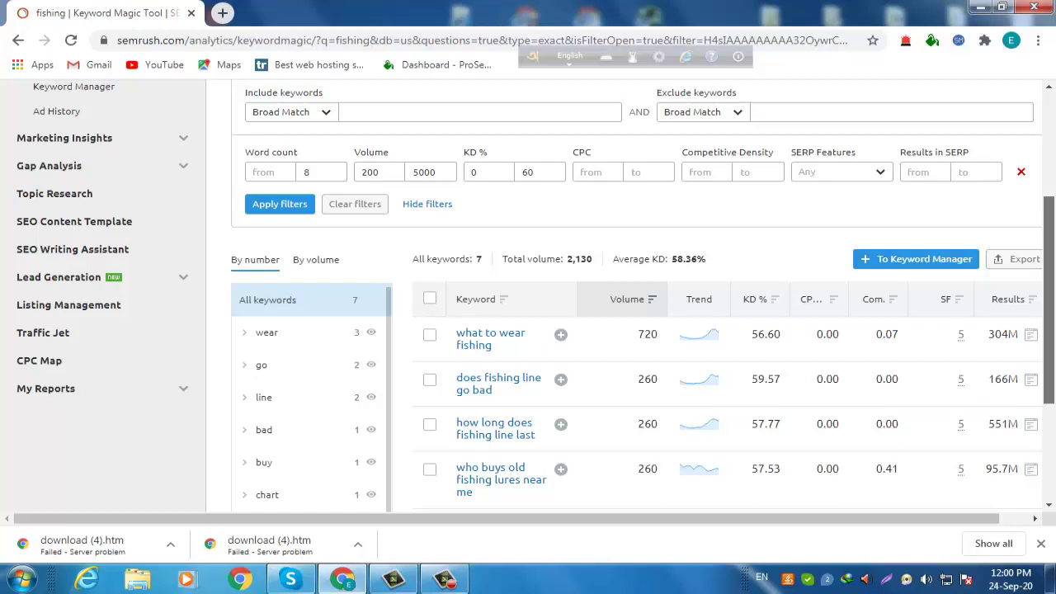
drag(1054, 240, 1053, 132)
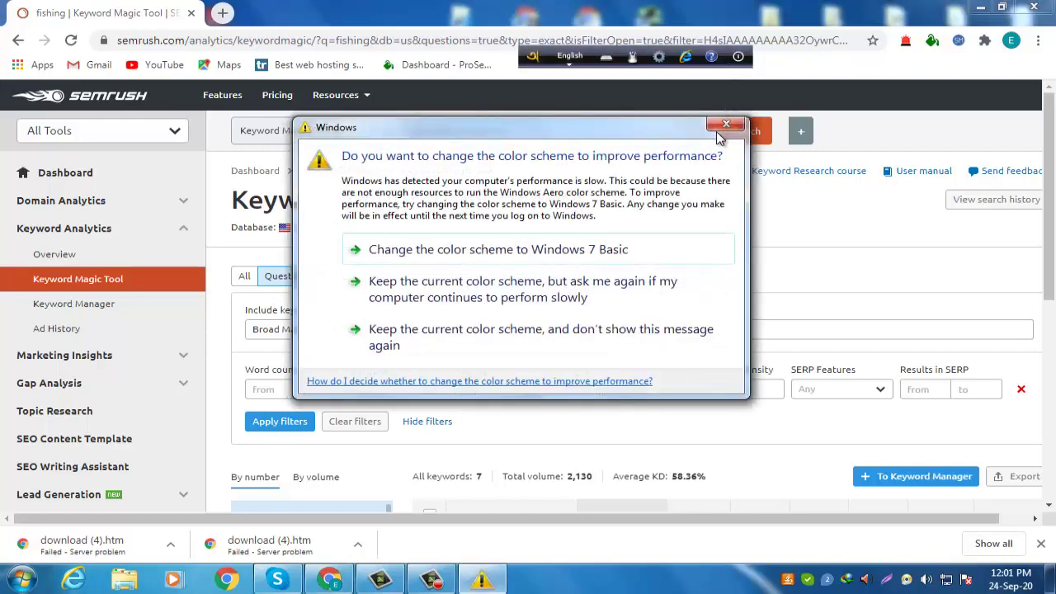
click(725, 126)
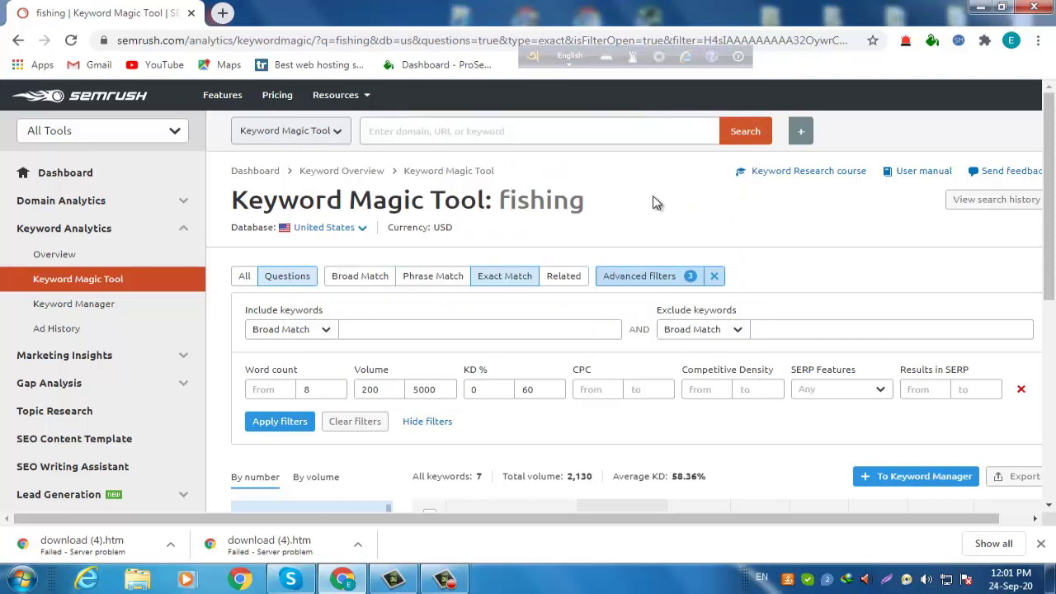
click(443, 586)
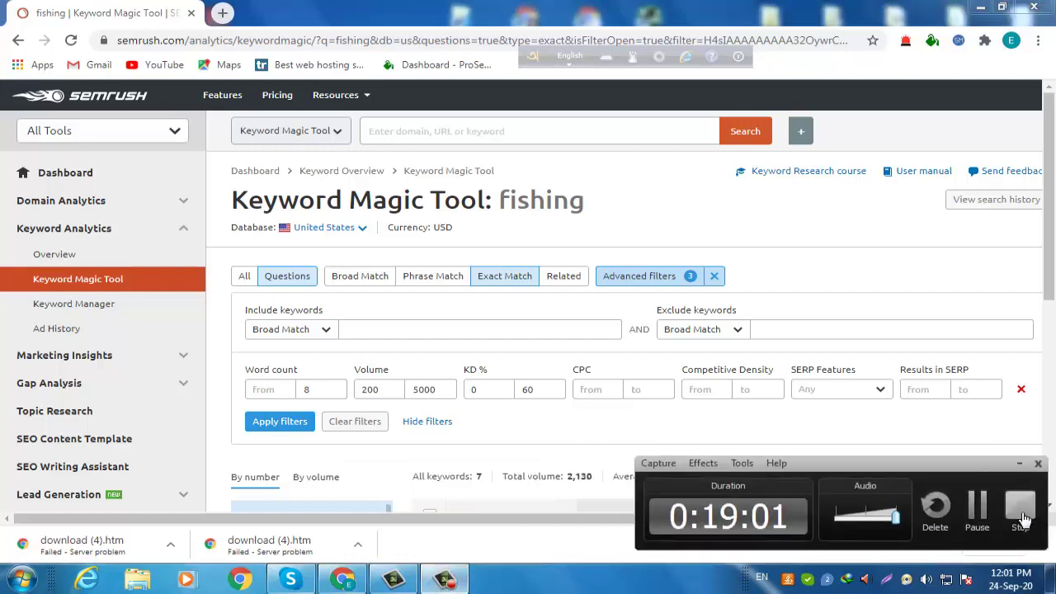